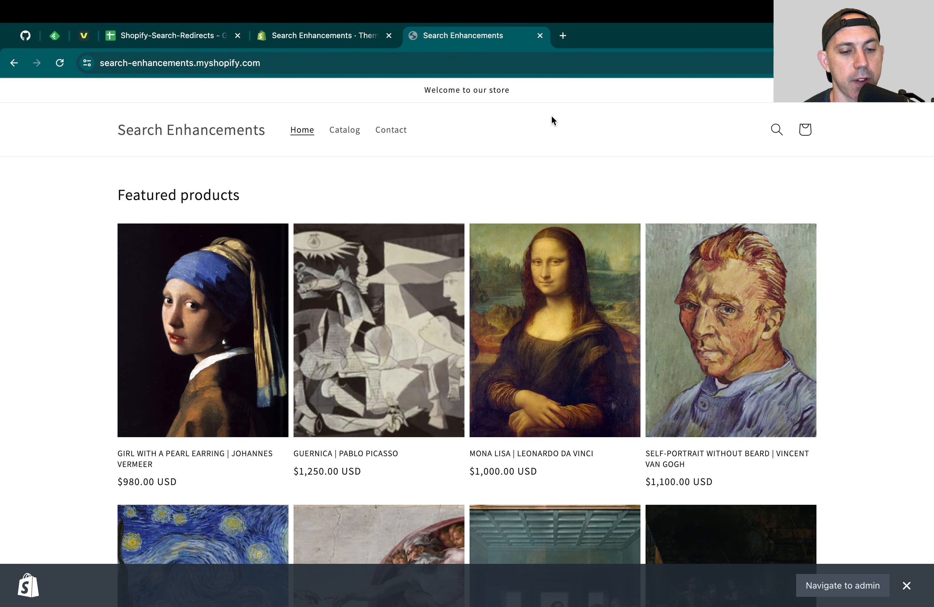
Search the storefront for "free" and examine the message on the search results page
{"action": "left_click", "coordinate": [777, 130]}
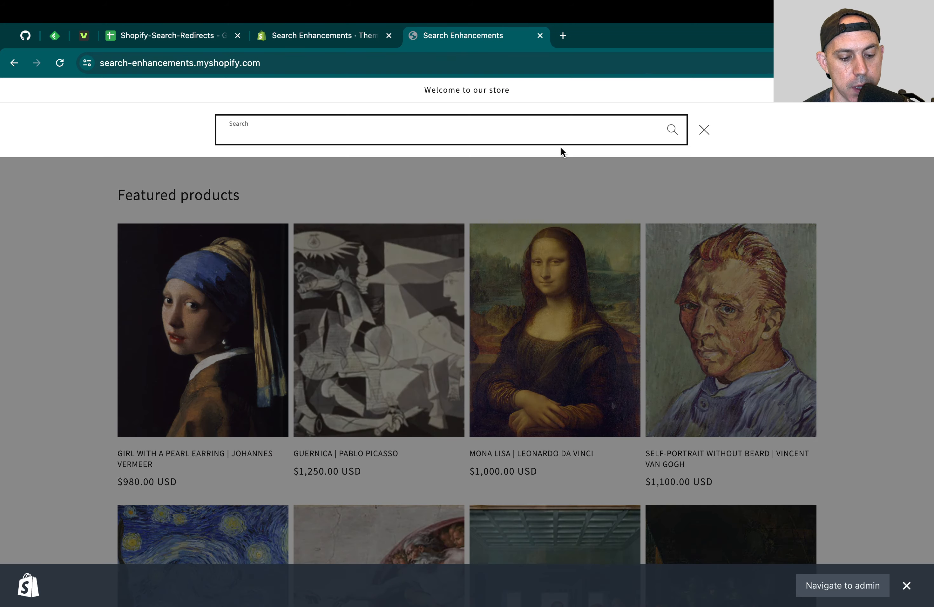
{"action": "type", "text": "free"}
{"action": "key", "text": "Return"}
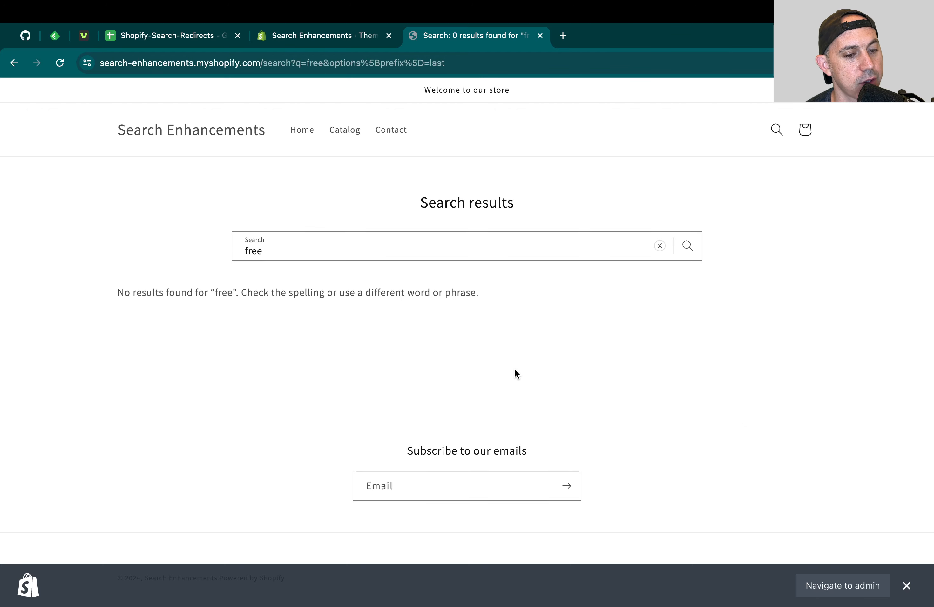
{"action": "triple_click", "coordinate": [338, 296]}
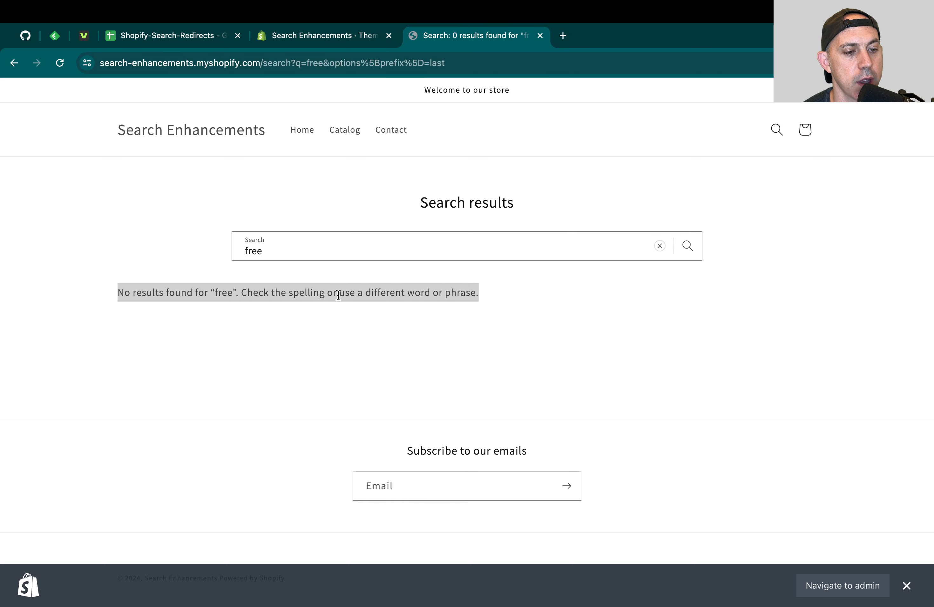
{"action": "left_click", "coordinate": [339, 295]}
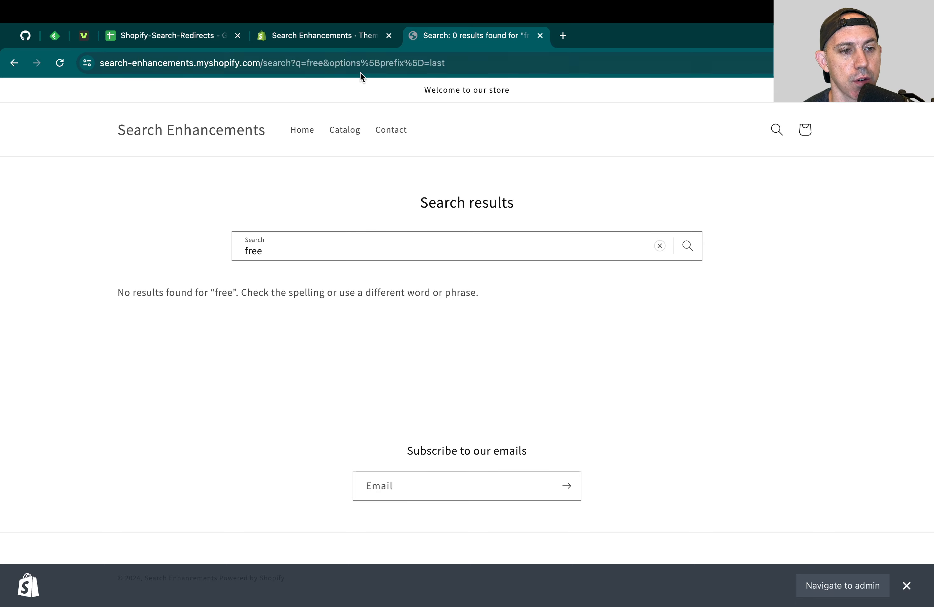
Switch to the Shopify admin and open the analytics report "Top online store searches with no results"
{"action": "left_click", "coordinate": [343, 37]}
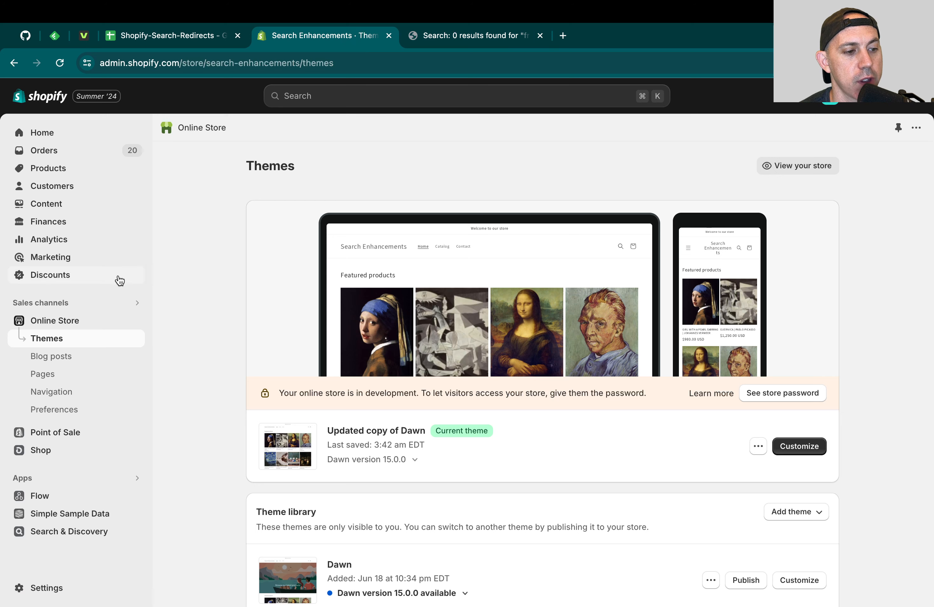
{"action": "left_click", "coordinate": [65, 240]}
{"action": "left_click", "coordinate": [57, 260]}
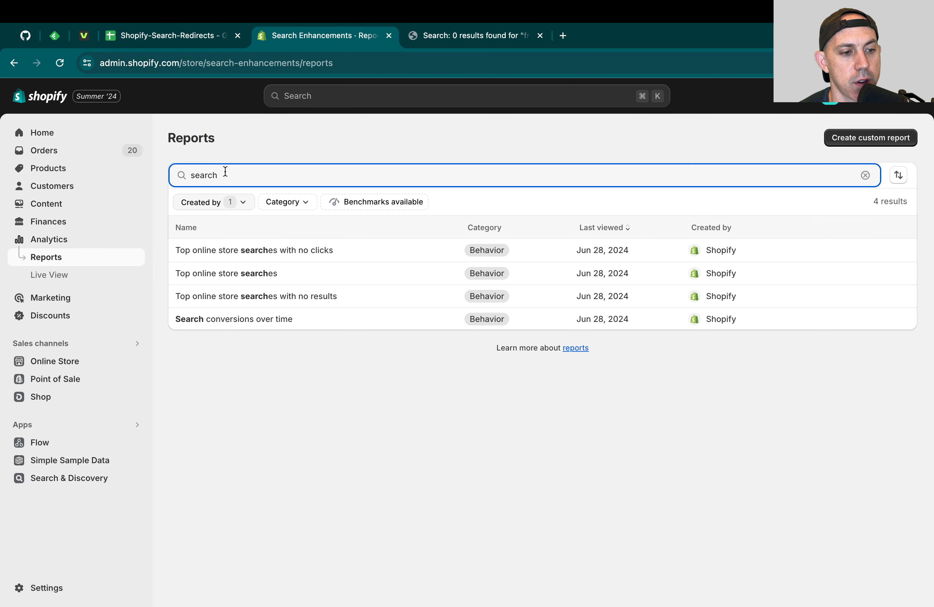
{"action": "double_click", "coordinate": [225, 172]}
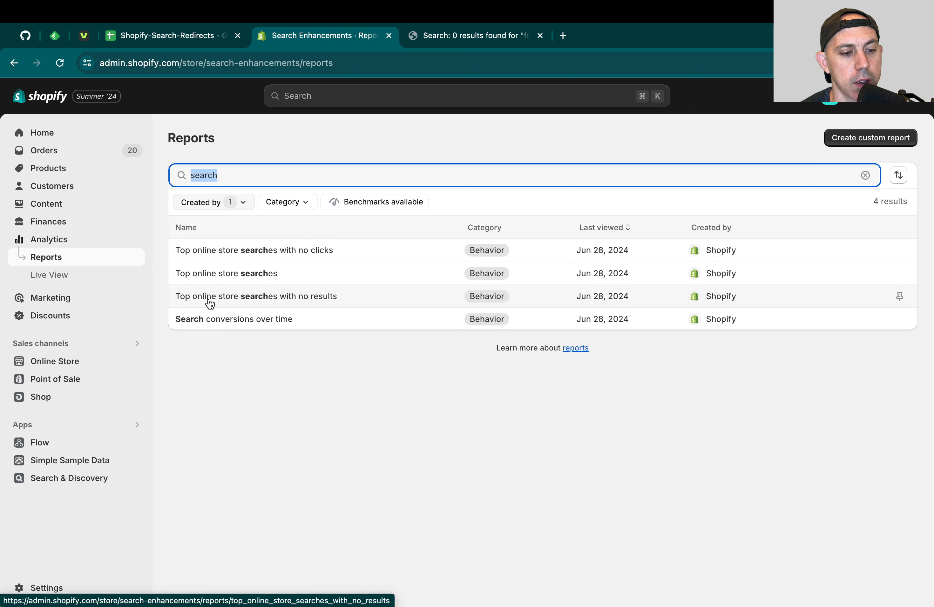
{"action": "left_click", "coordinate": [341, 304]}
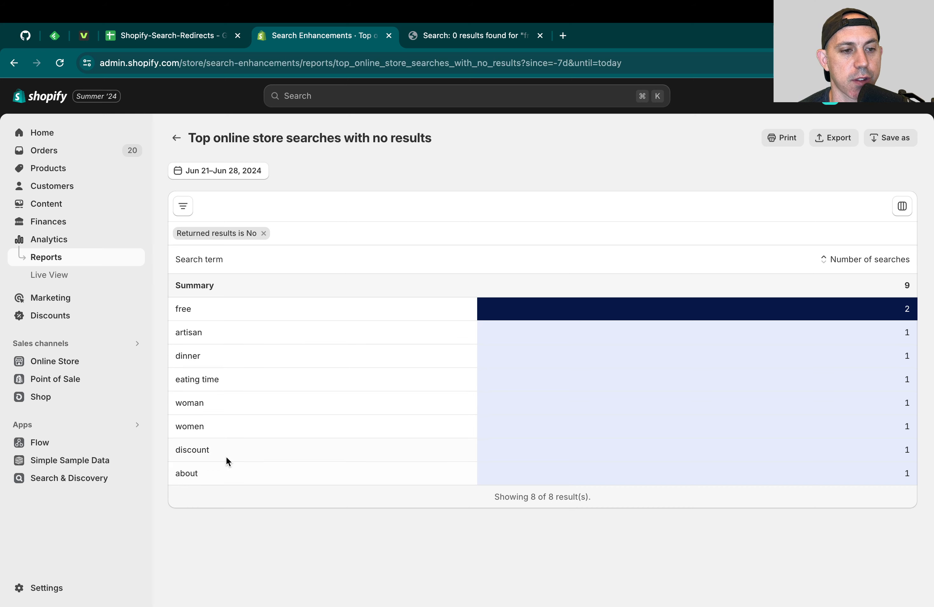
Switch to the GitHub README and open the linked Shopify-Search-Redirects.csv template in a new tab
{"action": "left_click", "coordinate": [24, 36]}
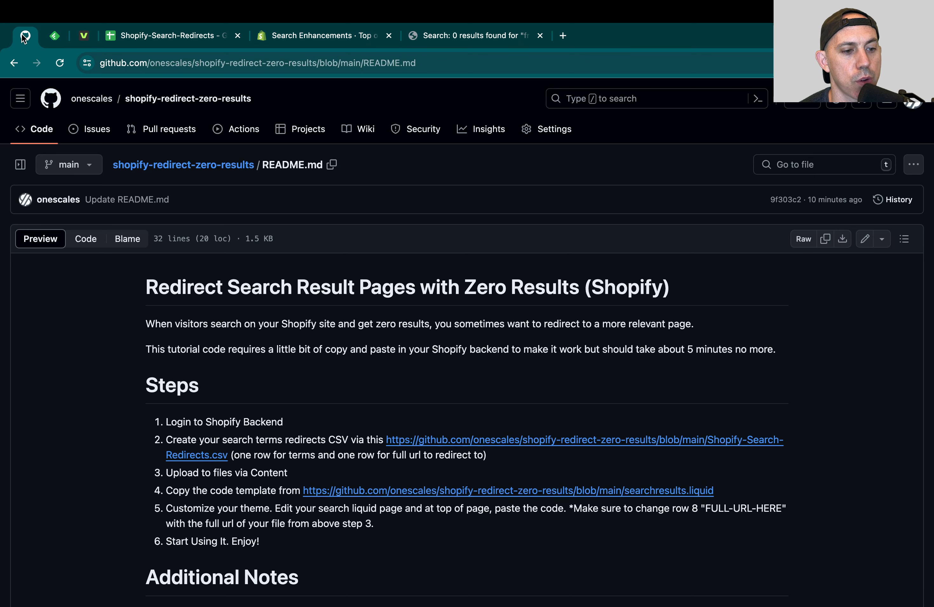
{"action": "scroll", "coordinate": [412, 376], "scroll_direction": "down", "scroll_amount": 2}
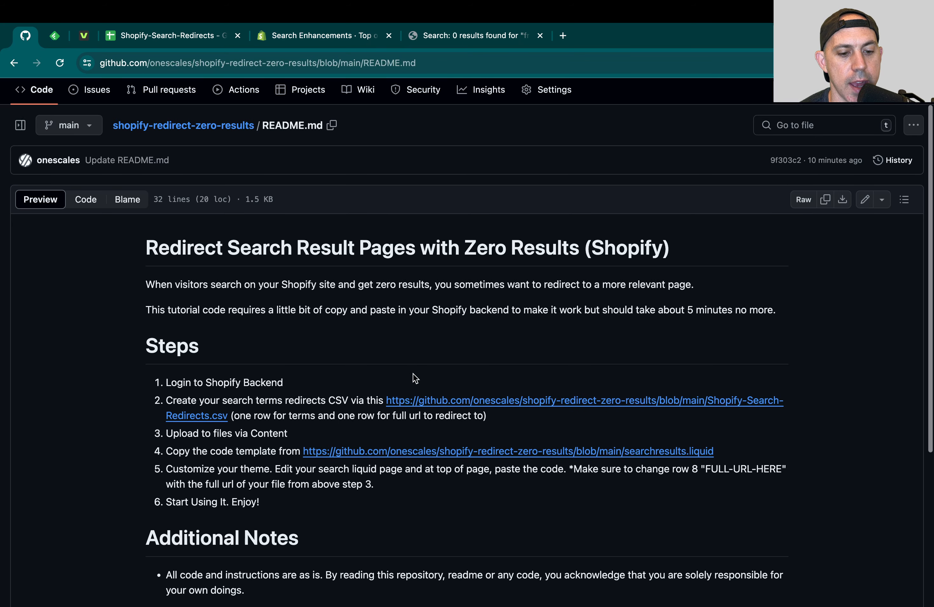
{"action": "left_click", "coordinate": [496, 404], "text": "super"}
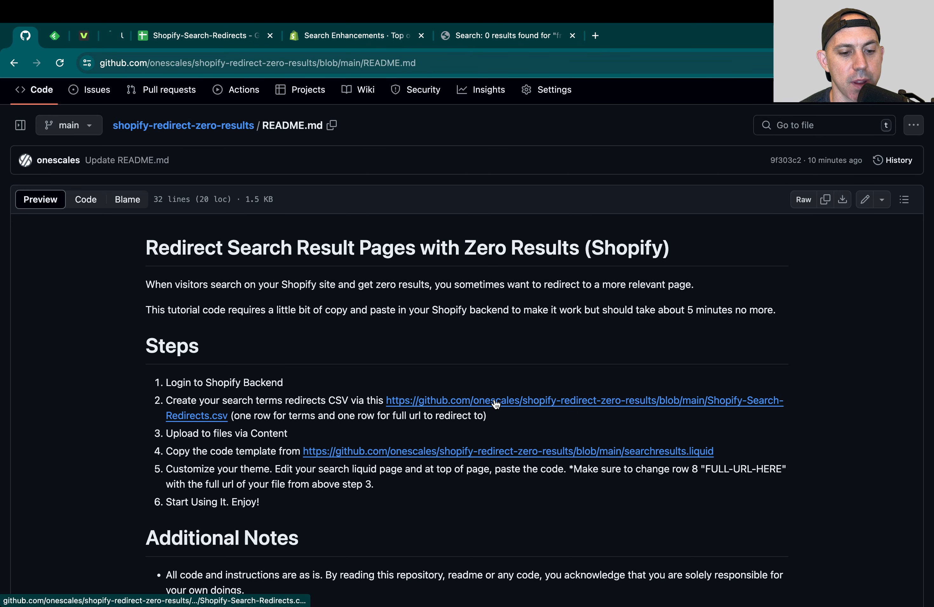
{"action": "left_click", "coordinate": [198, 33]}
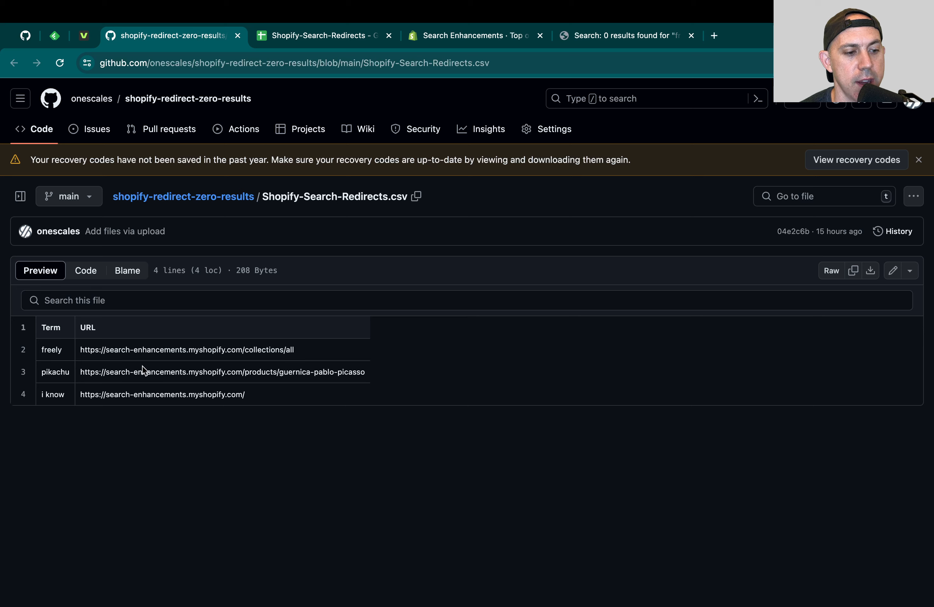
Switch to the Shopify-Search-Redirects spreadsheet and examine the search terms and the redirect URLs assigned to them
{"action": "left_click", "coordinate": [336, 36]}
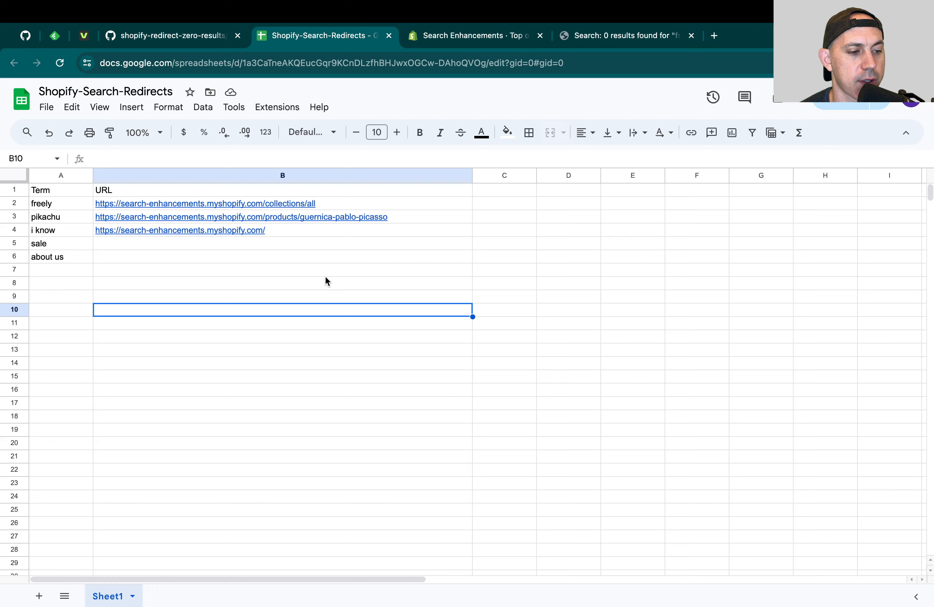
{"action": "left_click", "coordinate": [292, 287]}
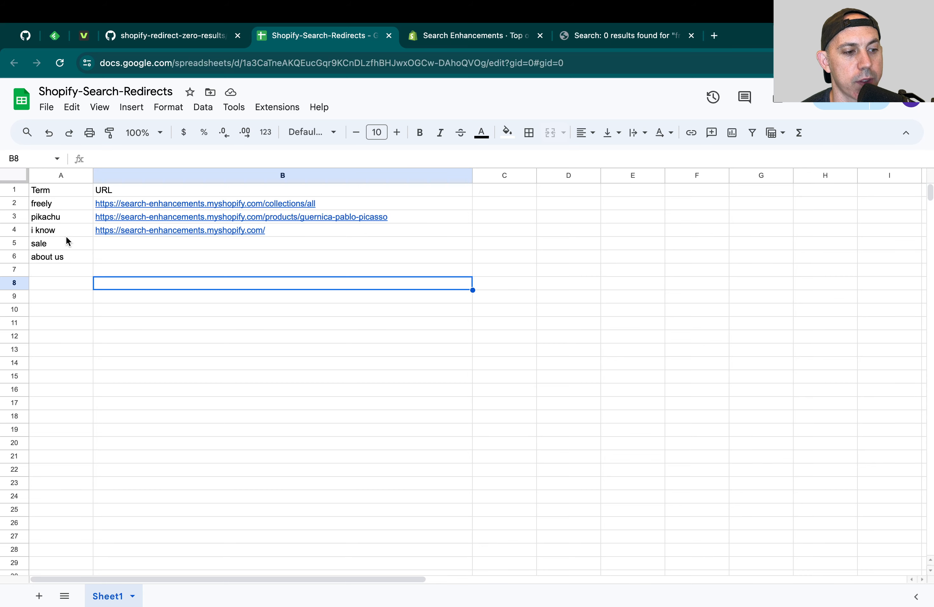
{"action": "left_click", "coordinate": [64, 271]}
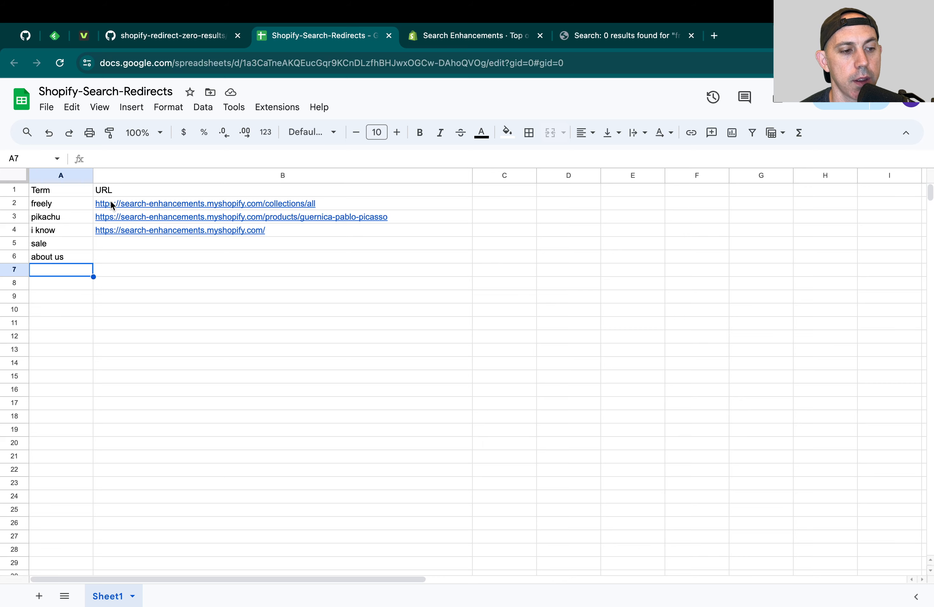
{"action": "mouse_move", "coordinate": [141, 206]}
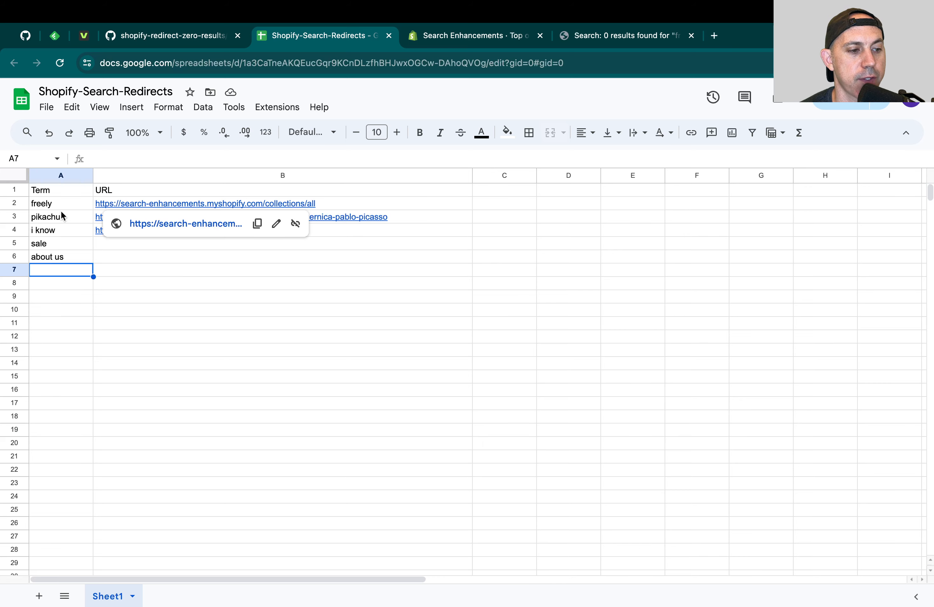
{"action": "left_click", "coordinate": [40, 220]}
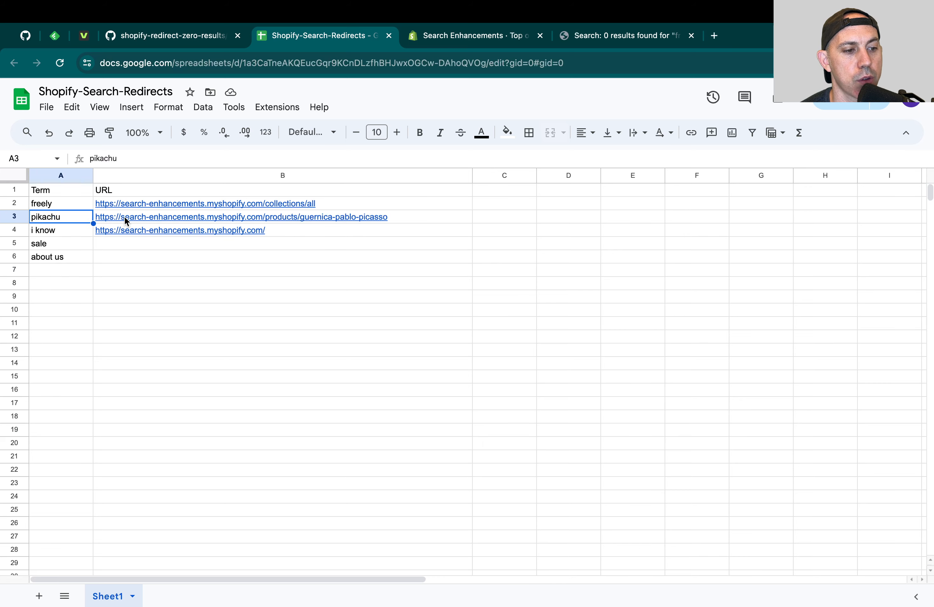
{"action": "mouse_move", "coordinate": [124, 217]}
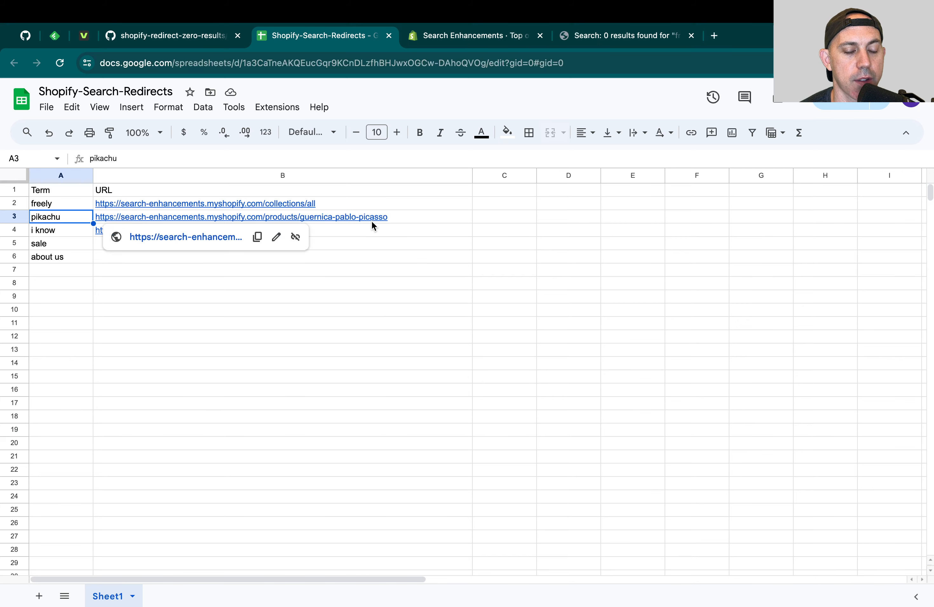
{"action": "left_click", "coordinate": [397, 218]}
{"action": "left_click", "coordinate": [366, 307]}
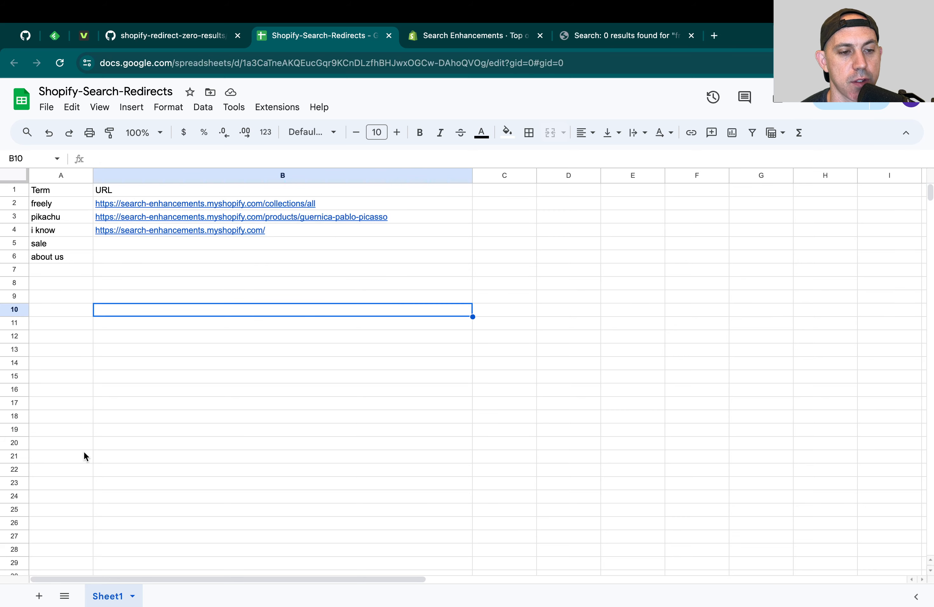
Check the README instructions, then download the Shopify-Search-Redirects sheet as a Comma Separated Values (.csv) file
{"action": "left_click", "coordinate": [25, 36]}
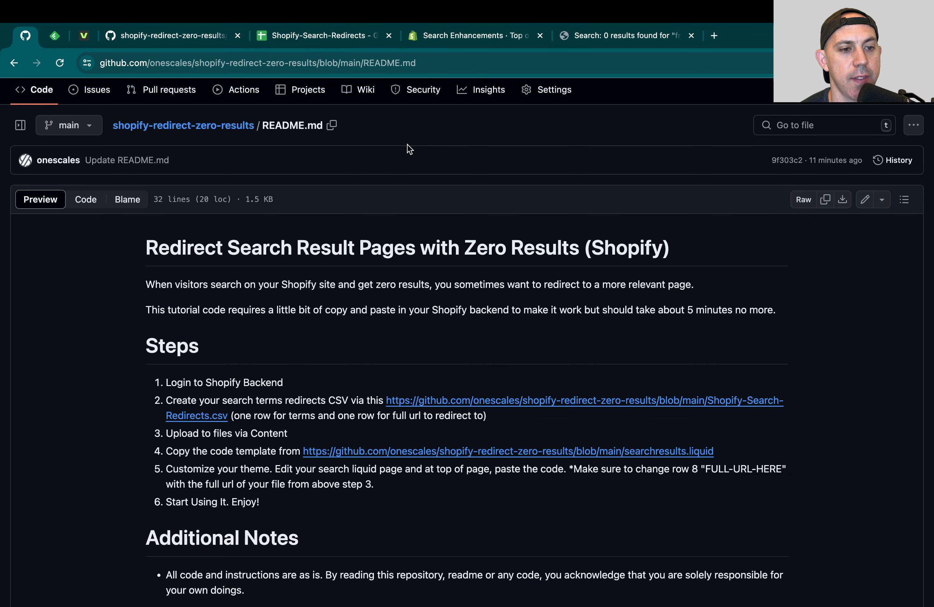
{"action": "left_click", "coordinate": [335, 35]}
{"action": "left_click", "coordinate": [47, 107]}
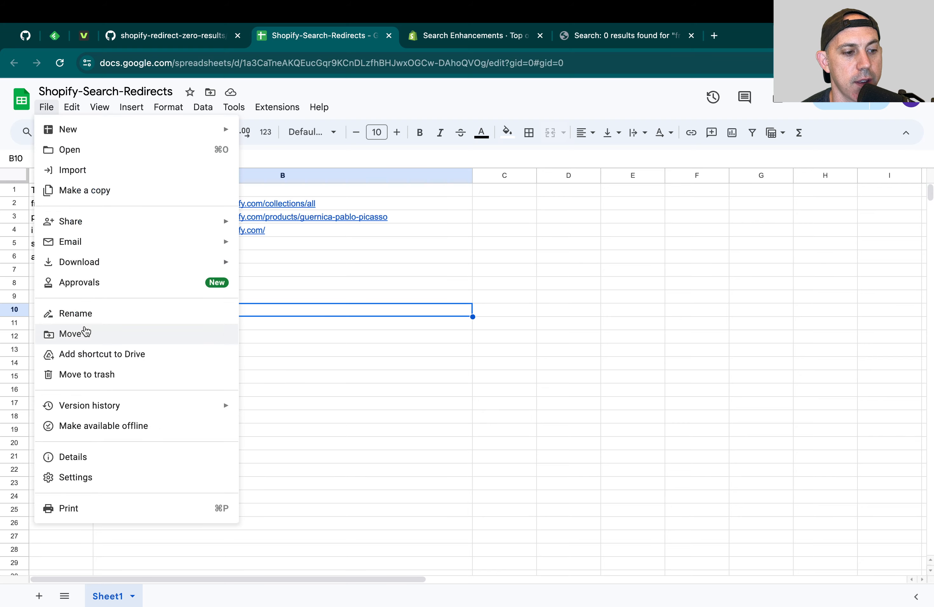
{"action": "mouse_move", "coordinate": [199, 265]}
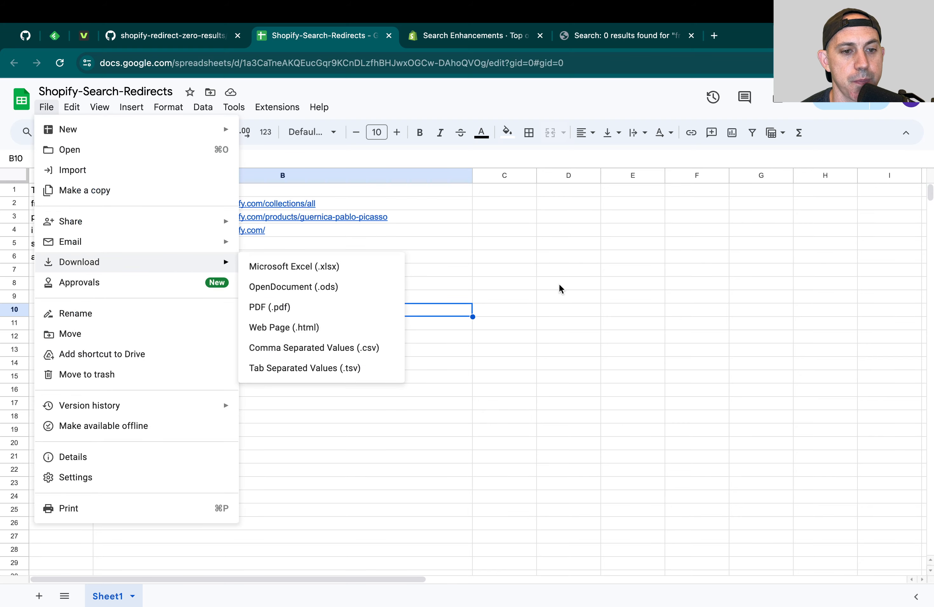
{"action": "left_click", "coordinate": [369, 347]}
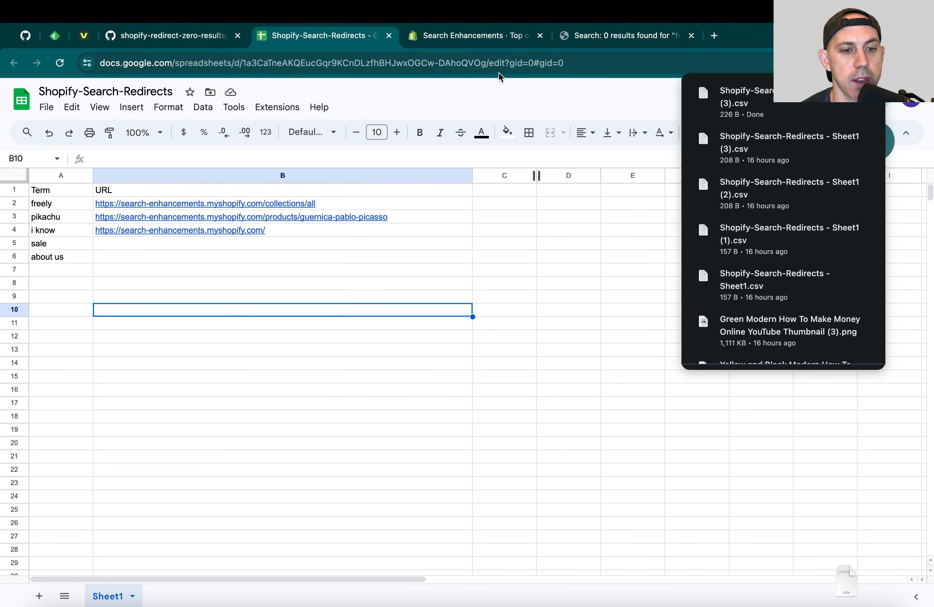
{"action": "left_click", "coordinate": [513, 257]}
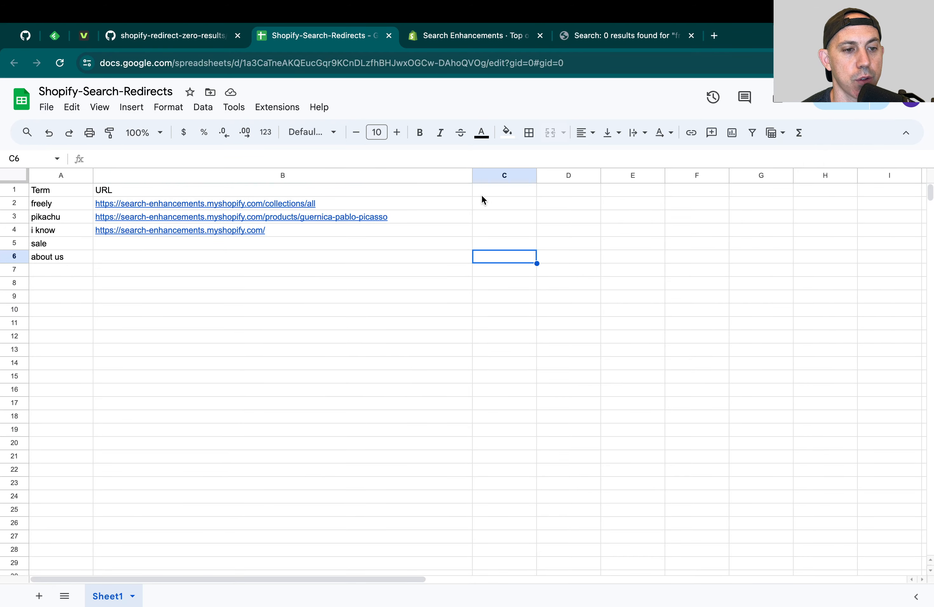
Switch to the Shopify admin and open the store's Files list under Content
{"action": "left_click", "coordinate": [428, 34]}
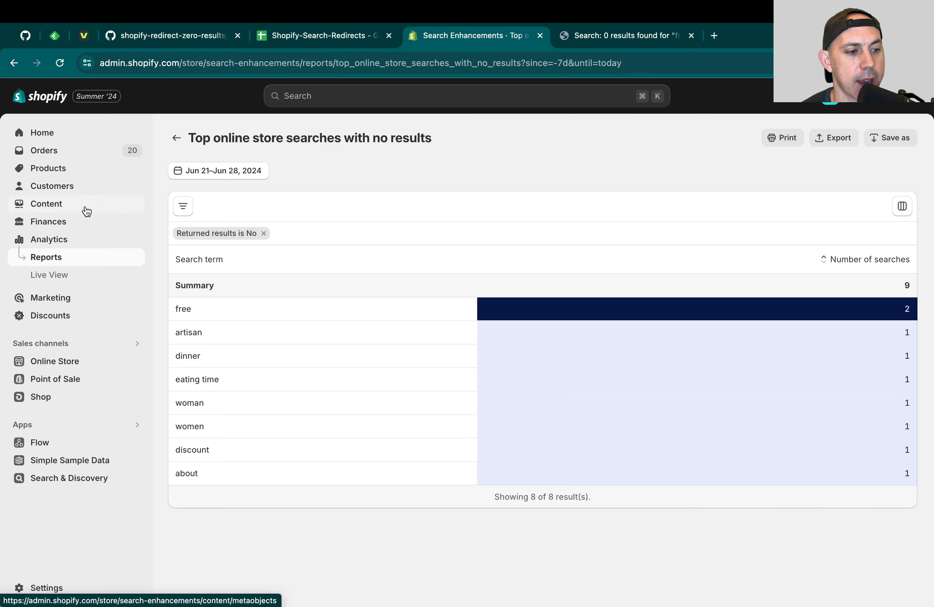
{"action": "left_click", "coordinate": [58, 213]}
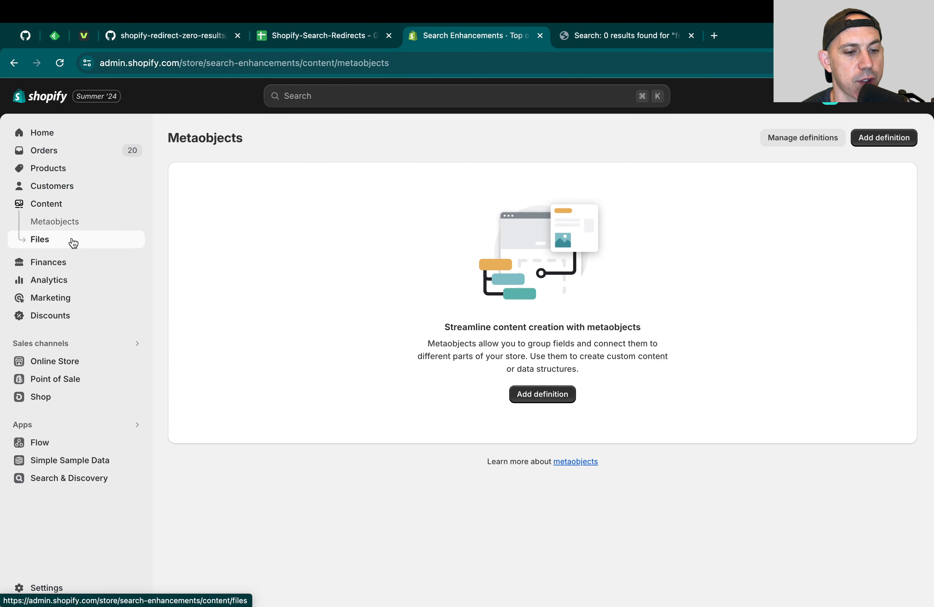
{"action": "left_click", "coordinate": [71, 241]}
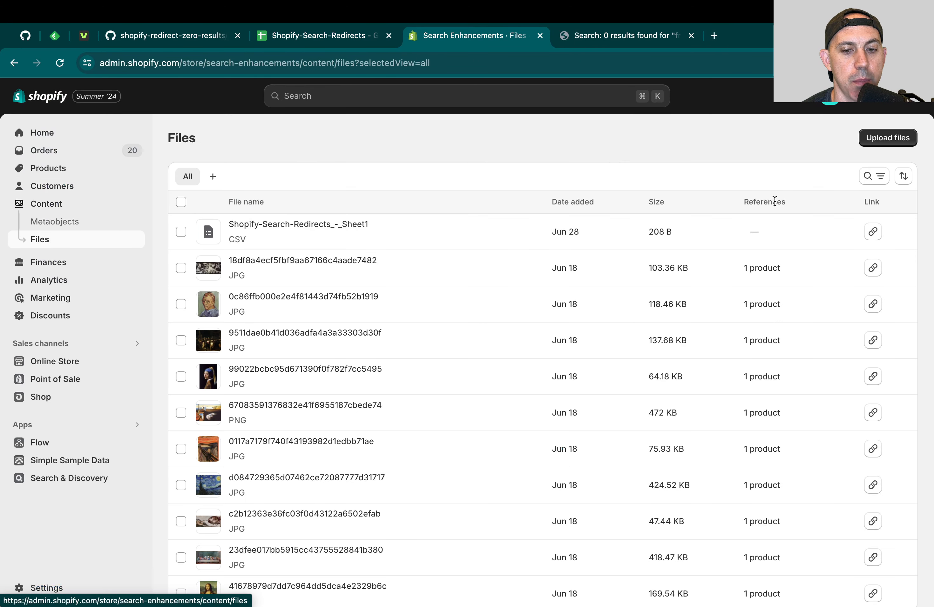
{"action": "left_click", "coordinate": [892, 141]}
{"action": "key", "text": "Escape"}
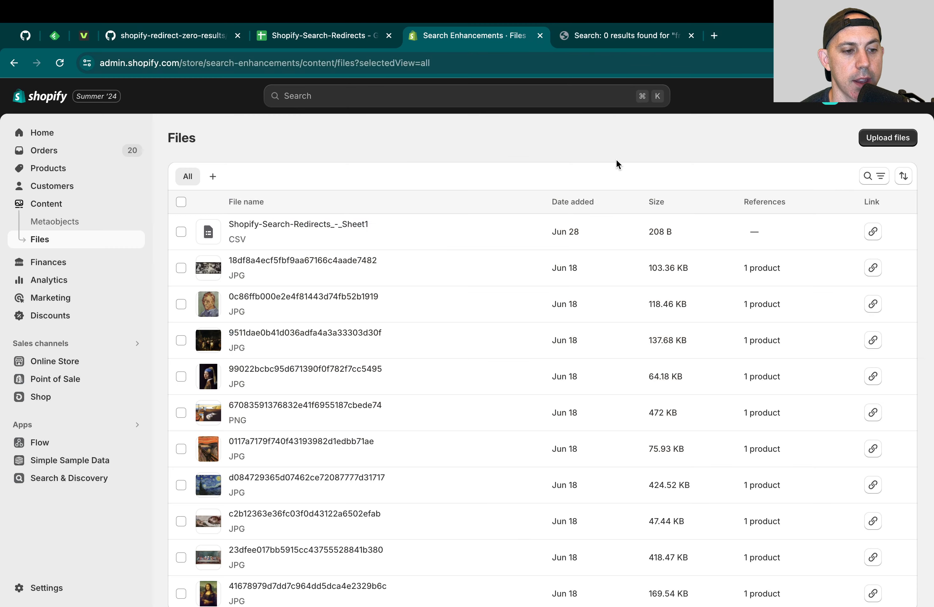
{"action": "left_click", "coordinate": [889, 139]}
{"action": "key", "text": "Escape"}
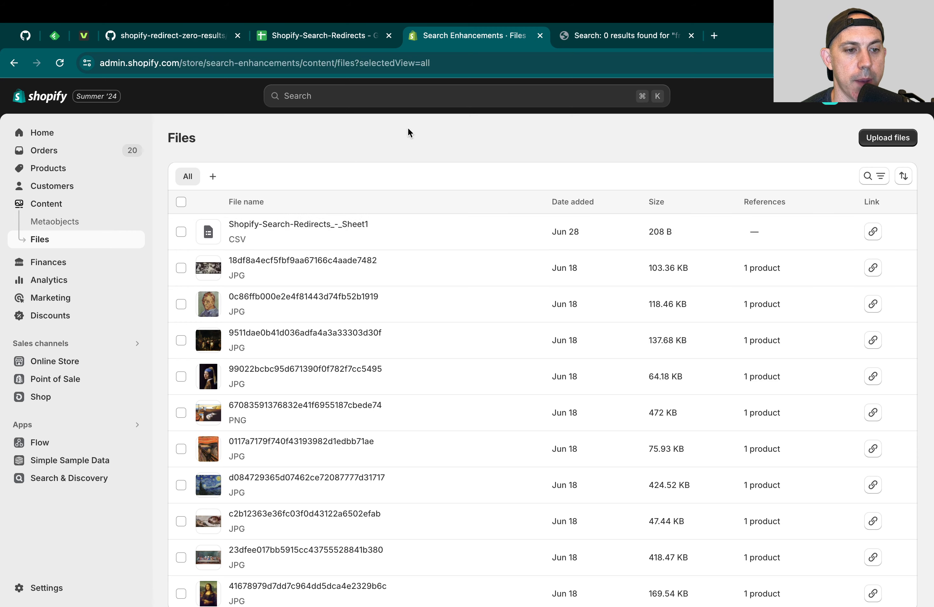
Return to the GitHub README and open the linked searchresults.liquid code template in a new tab
{"action": "left_click", "coordinate": [22, 37]}
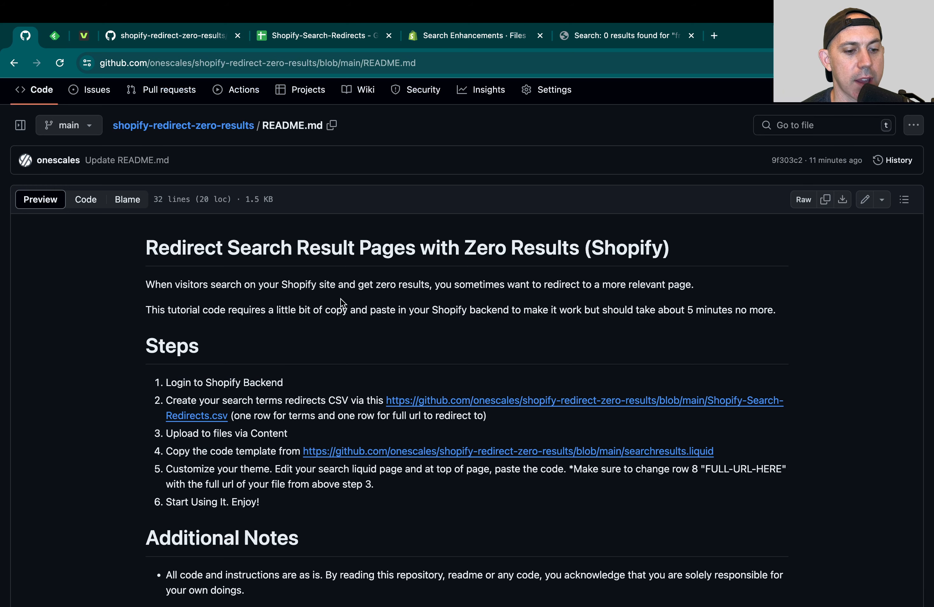
{"action": "scroll", "coordinate": [349, 366], "scroll_direction": "down", "scroll_amount": 2}
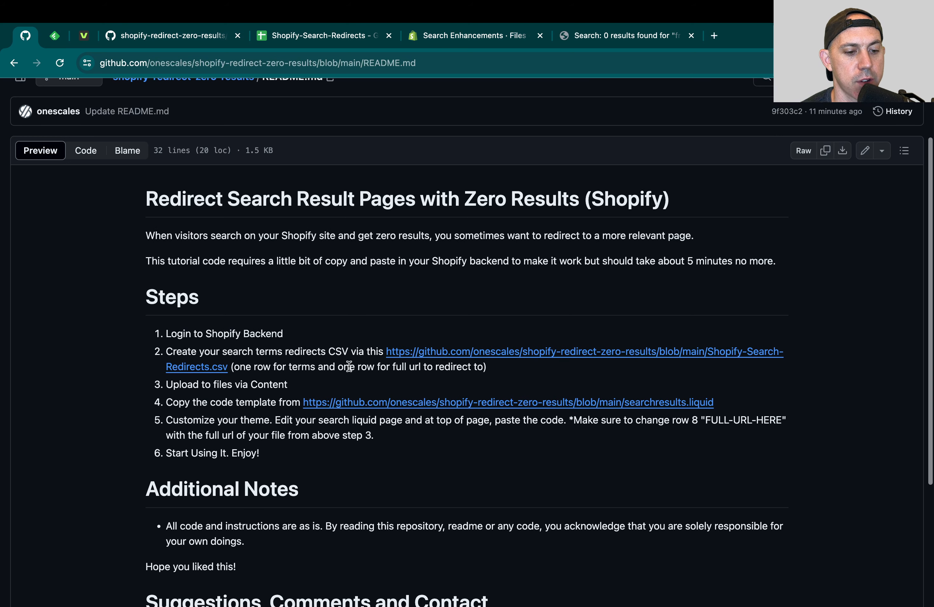
{"action": "left_click", "coordinate": [374, 403], "text": "super"}
{"action": "left_click", "coordinate": [209, 39]}
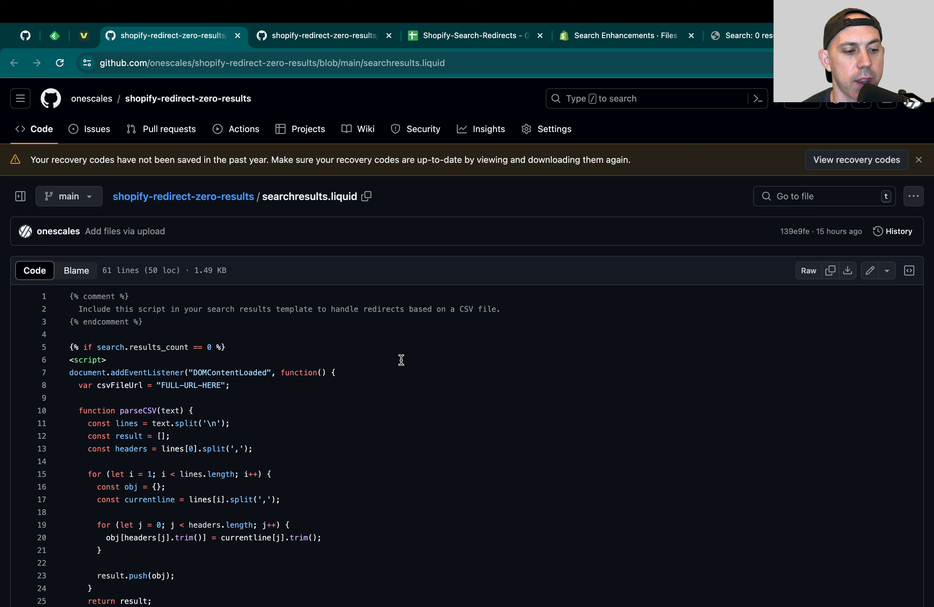
Examine the zero-results condition on line 5 and the csvFileUrl placeholder "FULL-URL-HERE" on line 8 of the template
{"action": "left_click_drag", "start_coordinate": [247, 346], "coordinate": [63, 348]}
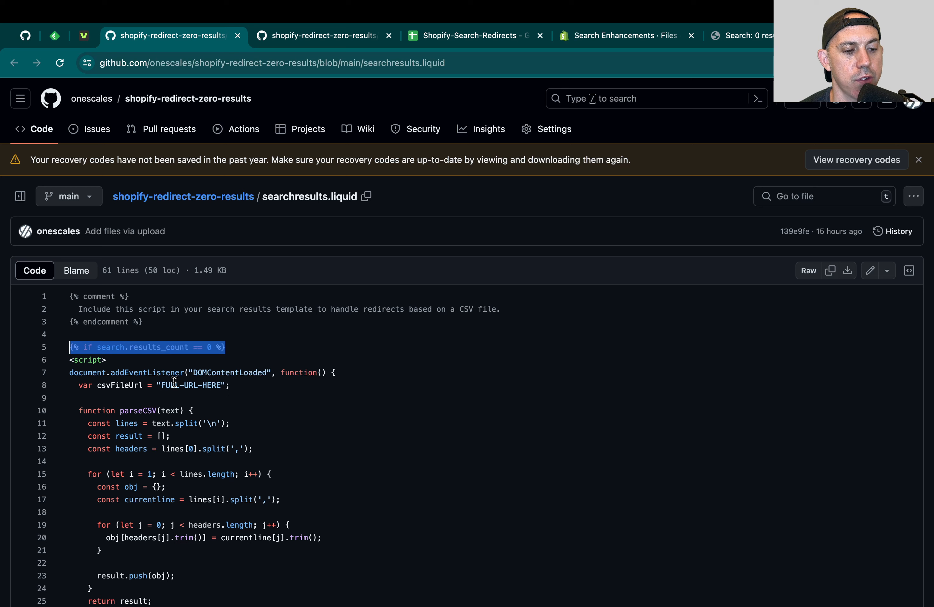
{"action": "left_click_drag", "start_coordinate": [80, 385], "coordinate": [226, 385]}
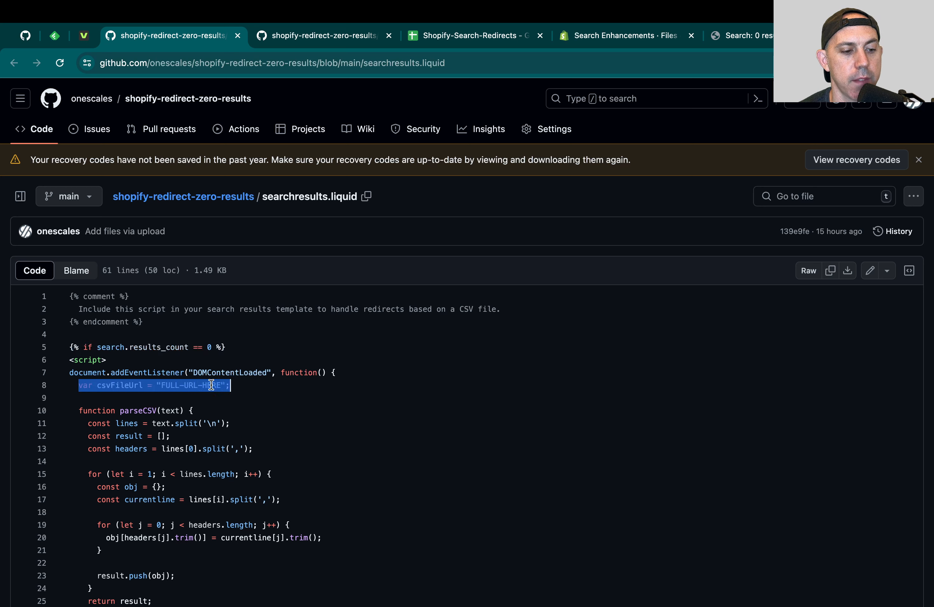
{"action": "left_click", "coordinate": [198, 386]}
{"action": "left_click_drag", "start_coordinate": [167, 386], "coordinate": [217, 385]}
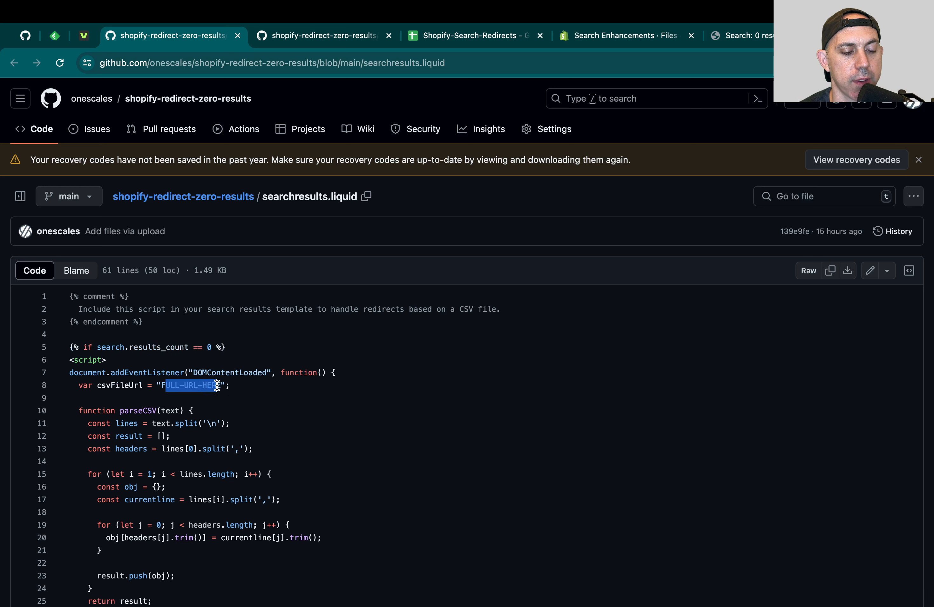
Copy the searchresults.liquid template code and open the code editor of the store's current theme, Updated copy of Dawn
{"action": "left_click", "coordinate": [831, 276]}
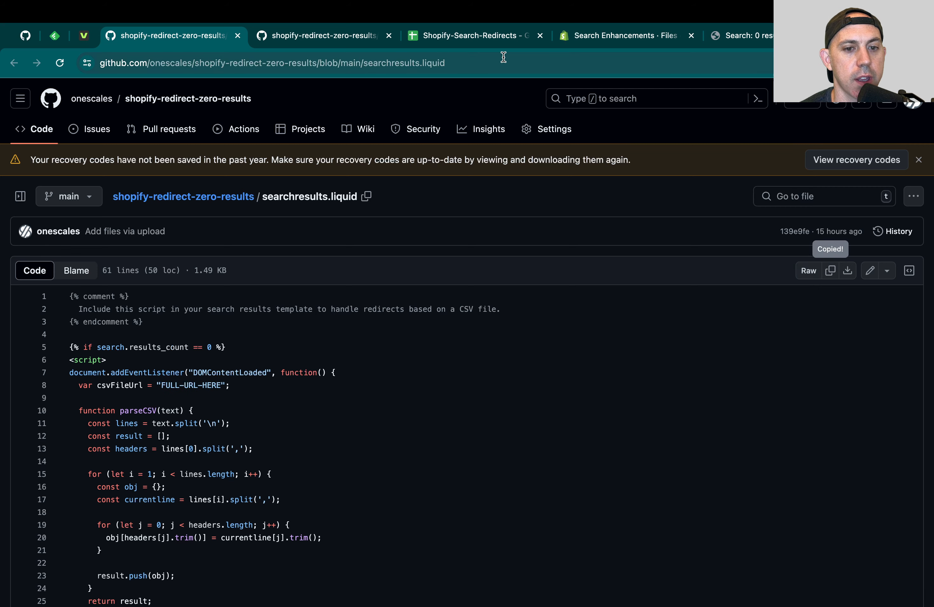
{"action": "left_click", "coordinate": [607, 36]}
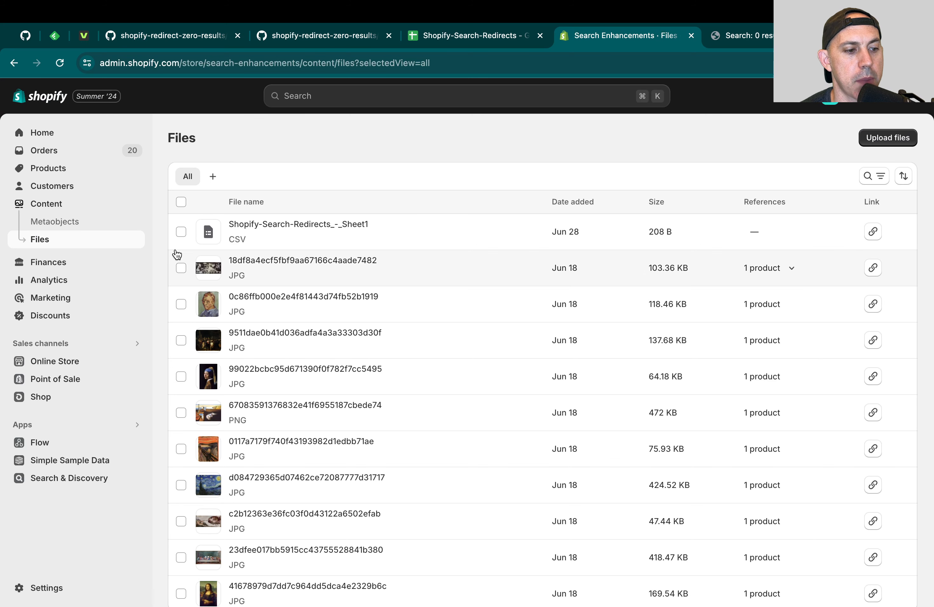
{"action": "left_click", "coordinate": [76, 369]}
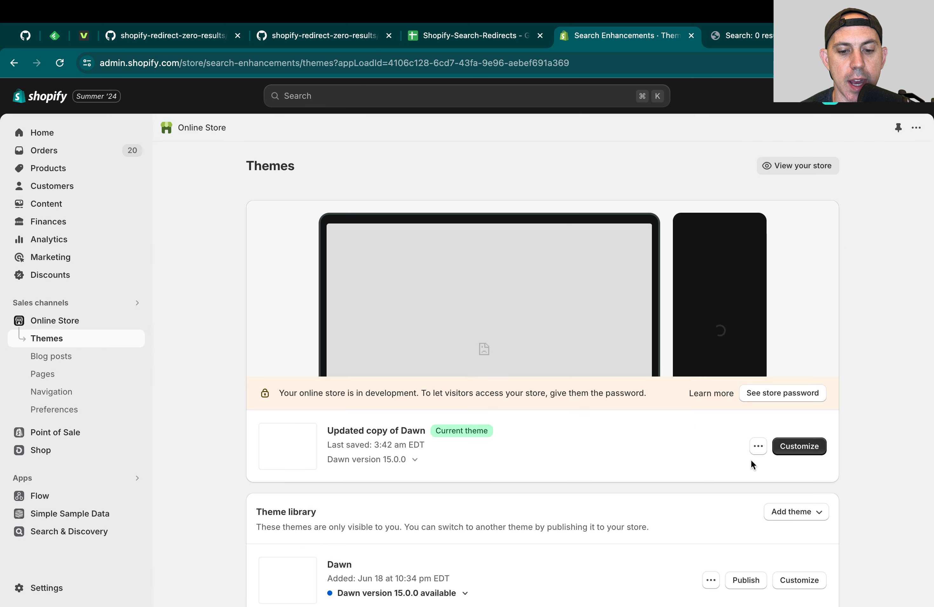
{"action": "scroll", "coordinate": [751, 460], "scroll_direction": "down", "scroll_amount": 3}
{"action": "left_click", "coordinate": [758, 365]}
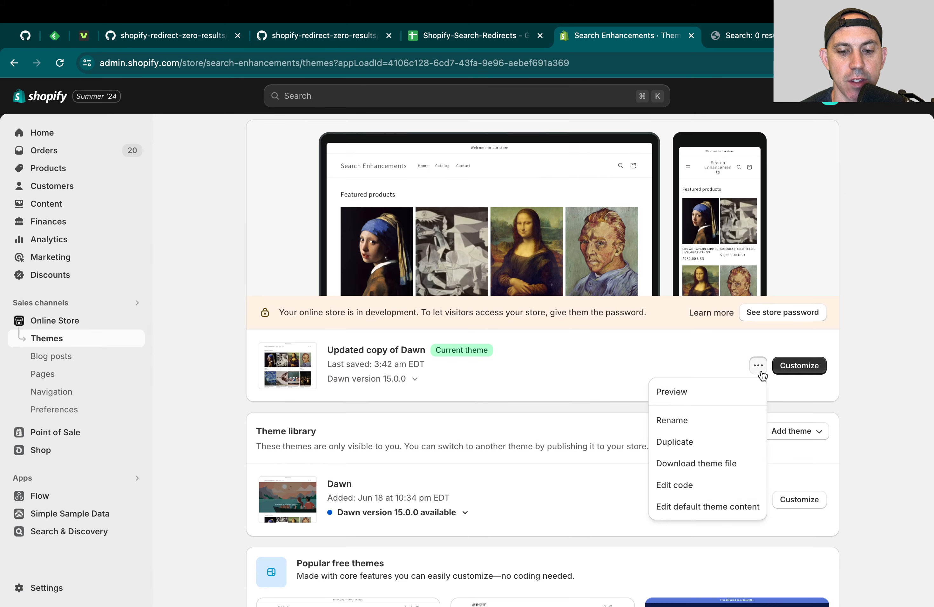
{"action": "left_click", "coordinate": [802, 412]}
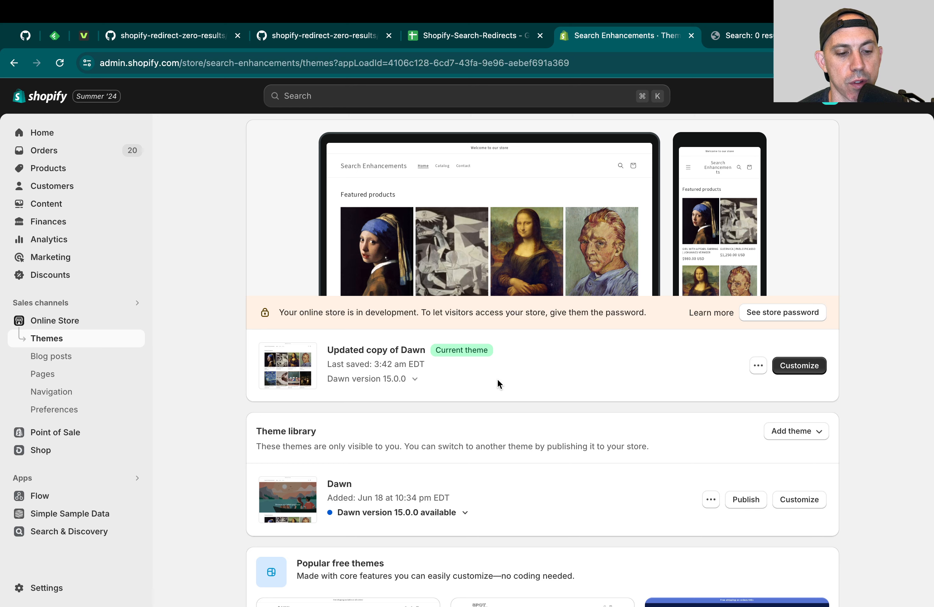
{"action": "left_click", "coordinate": [758, 365]}
{"action": "left_click", "coordinate": [684, 485]}
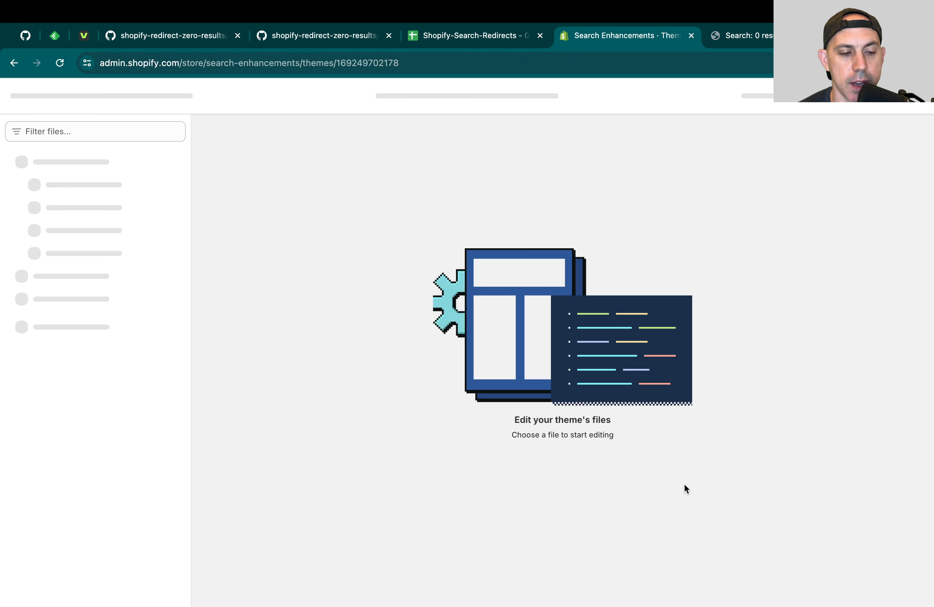
Filter the theme files by "search" and open main-search.liquid from the Sections folder
{"action": "left_click", "coordinate": [138, 131]}
{"action": "type", "text": "search"}
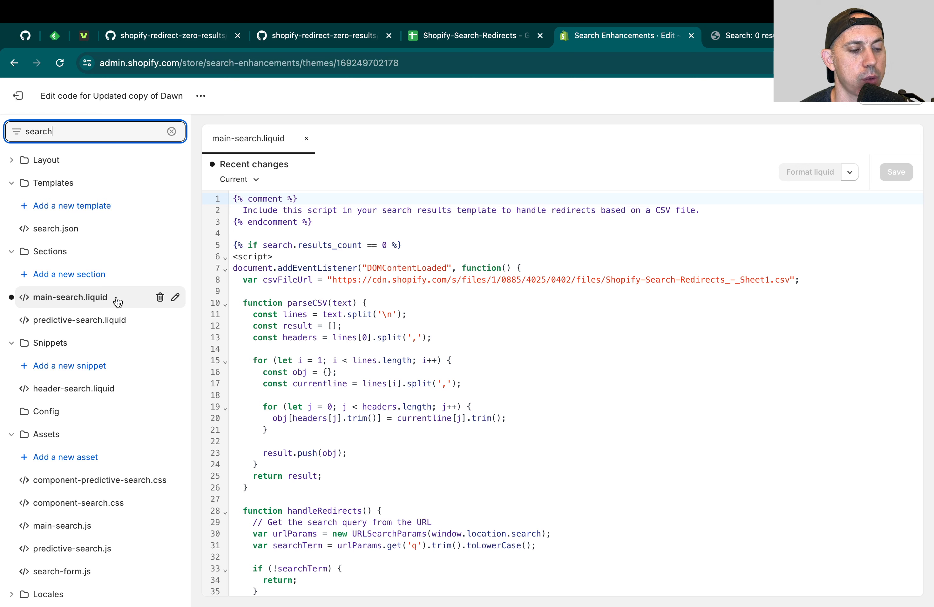
Replace the existing redirect script at the start of main-search.liquid with the copied template code
{"action": "scroll", "coordinate": [416, 400], "scroll_direction": "down", "scroll_amount": 10}
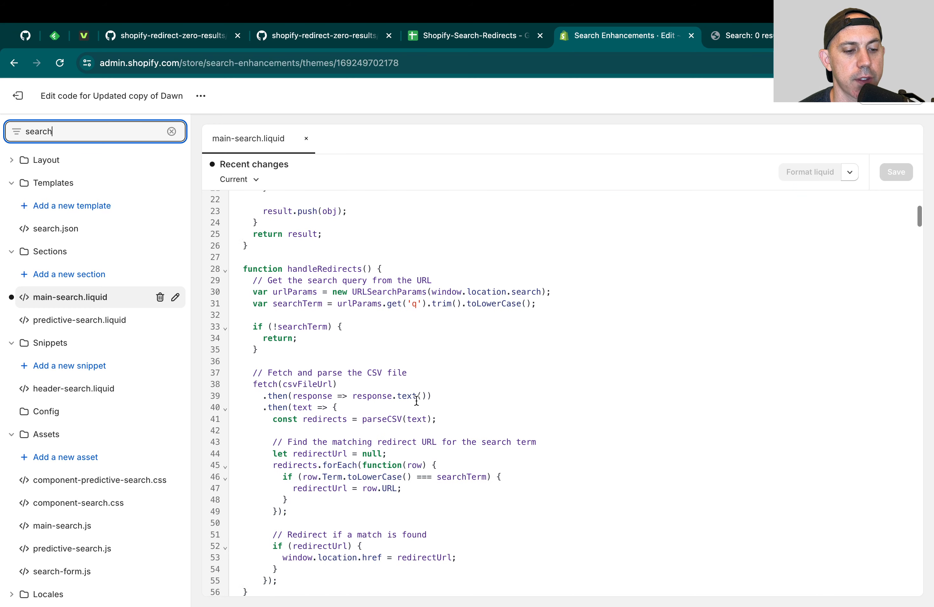
{"action": "scroll", "coordinate": [416, 401], "scroll_direction": "down", "scroll_amount": 5}
{"action": "left_click", "coordinate": [344, 375]}
{"action": "key", "text": "super+shift+Up"}
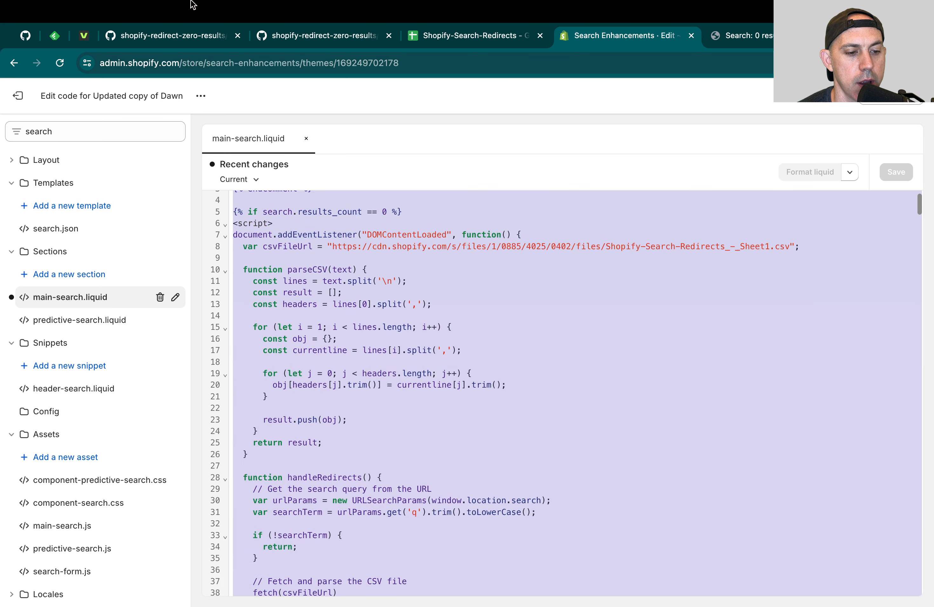
{"action": "key", "text": "BackSpace"}
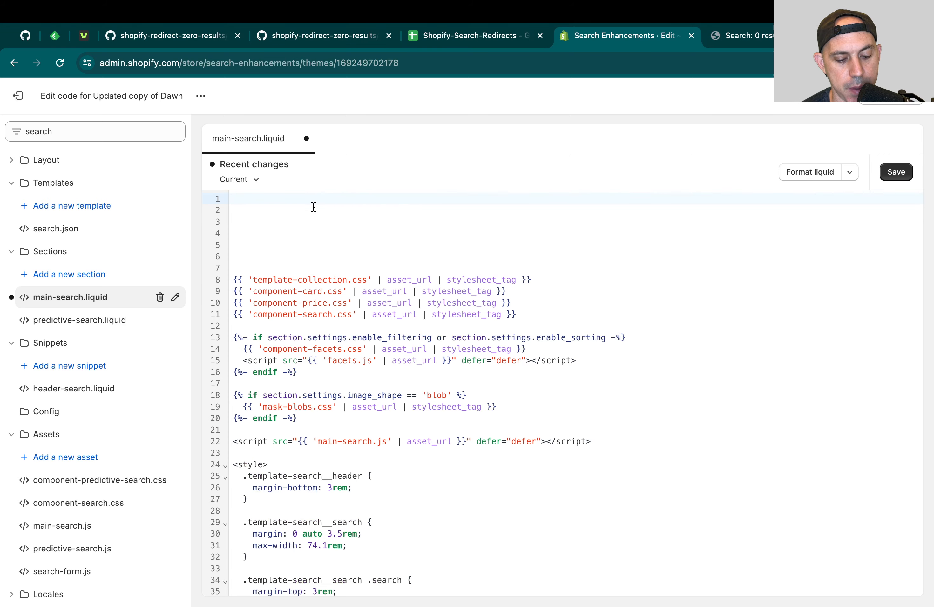
{"action": "key", "text": "super+v"}
{"action": "scroll", "coordinate": [406, 272], "scroll_direction": "up", "scroll_amount": 10}
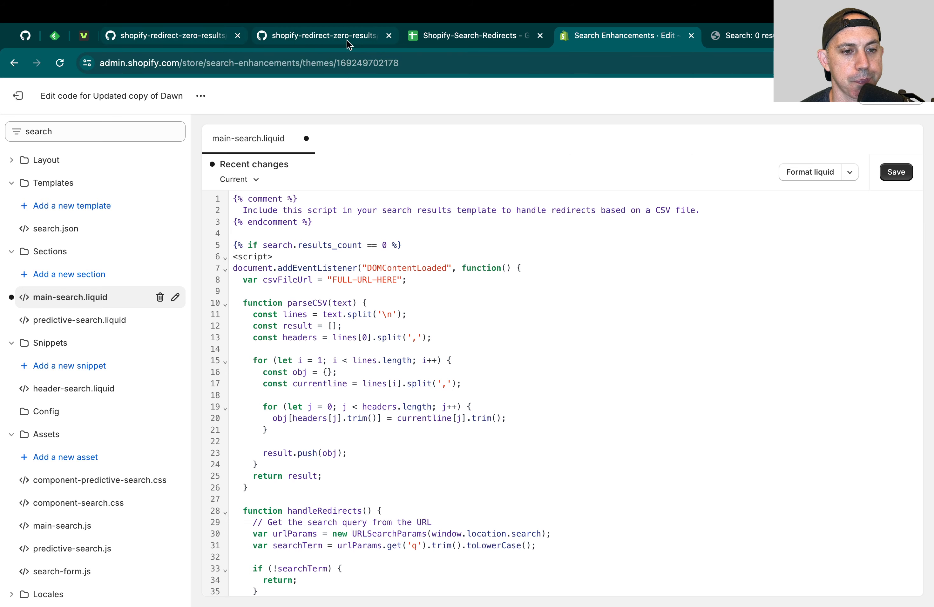
Open the store's Files list in a second admin tab, copy the Shopify-Search-Redirects_-_Sheet1 CSV link and return to the code editor
{"action": "left_click", "coordinate": [36, 96], "text": "super"}
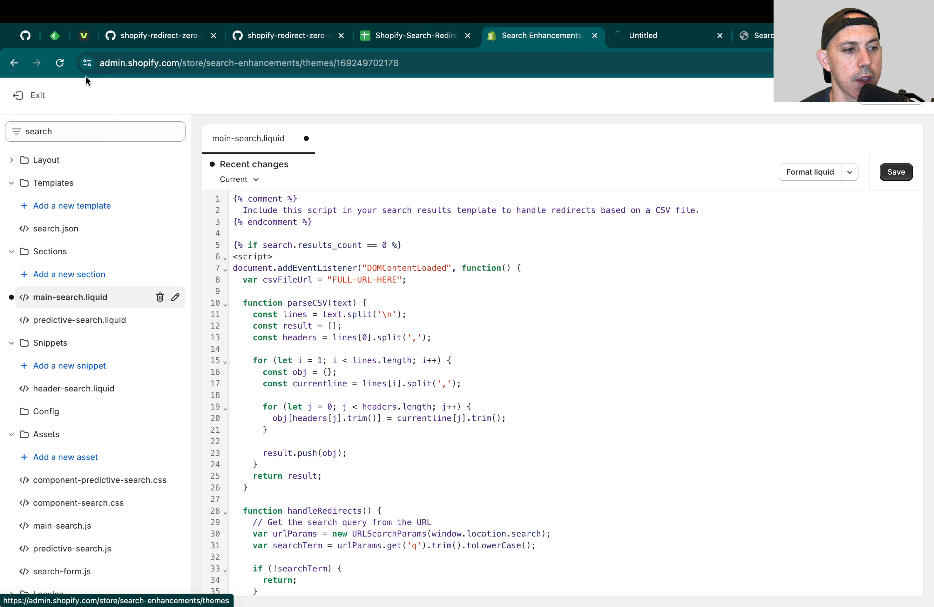
{"action": "left_click", "coordinate": [642, 41]}
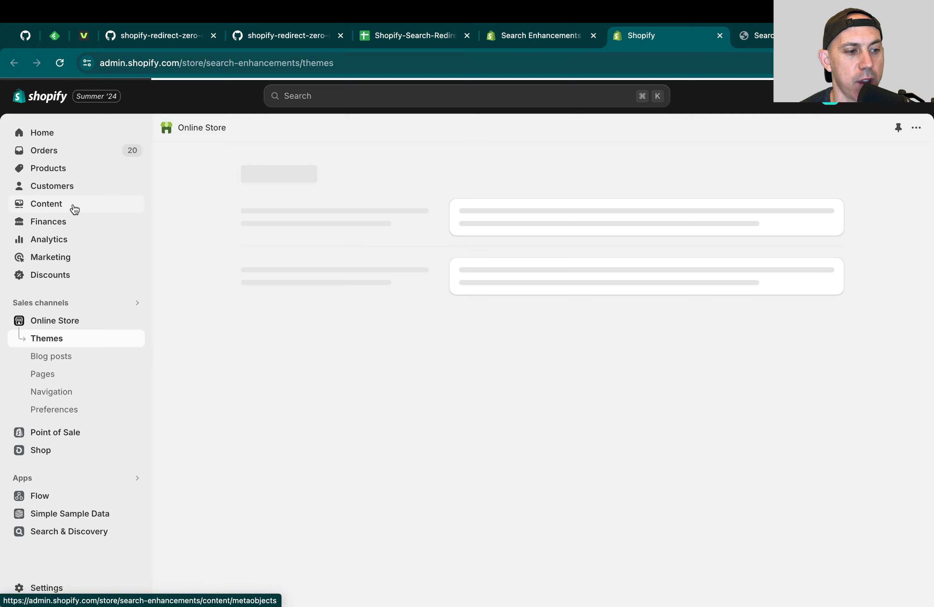
{"action": "left_click", "coordinate": [74, 208]}
{"action": "left_click", "coordinate": [59, 241]}
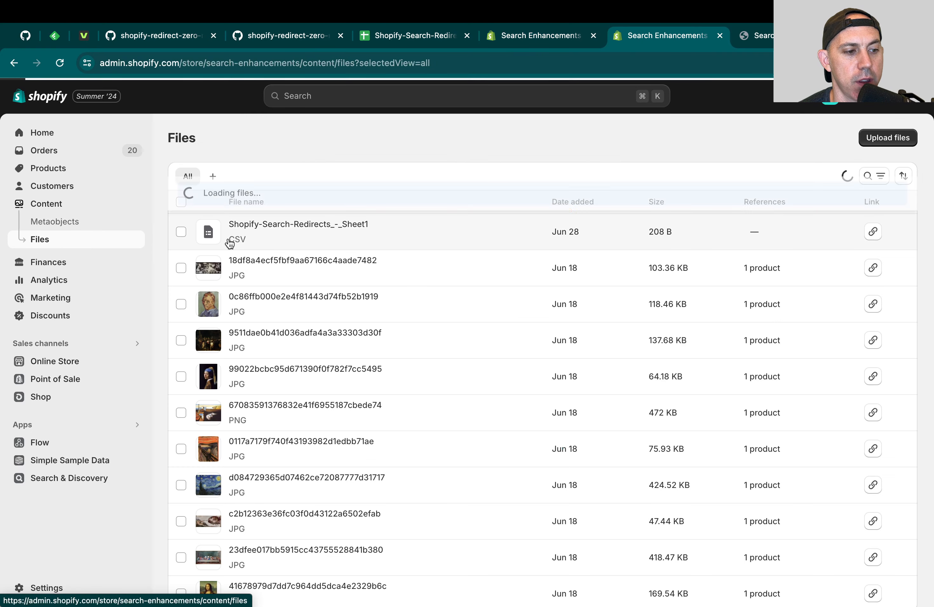
{"action": "left_click", "coordinate": [870, 231]}
{"action": "left_click", "coordinate": [555, 42]}
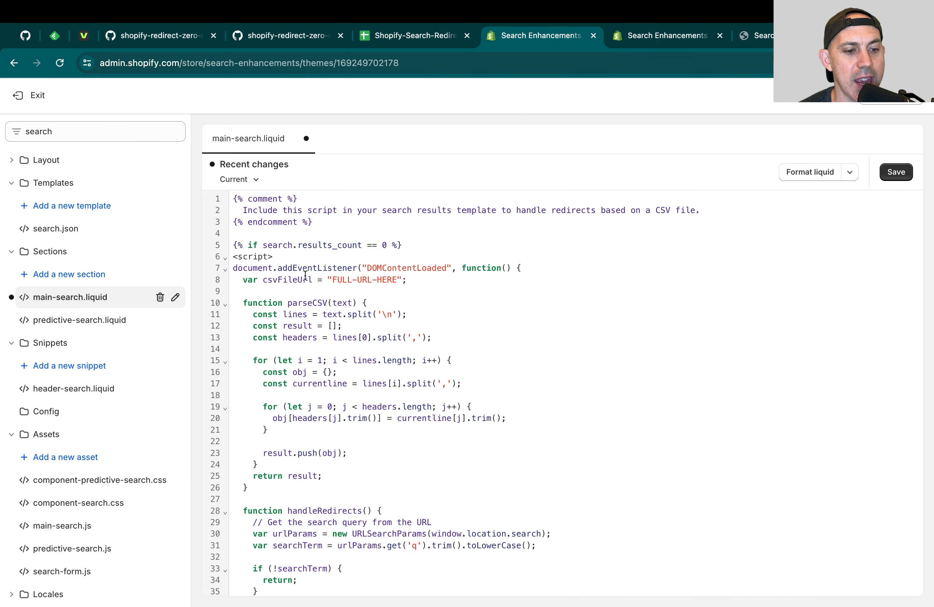
Replace FULL-URL-HERE in csvFileUrl on line 8 with the copied CSV link, and exit the code editor without saving
{"action": "left_click_drag", "start_coordinate": [332, 280], "coordinate": [398, 280]}
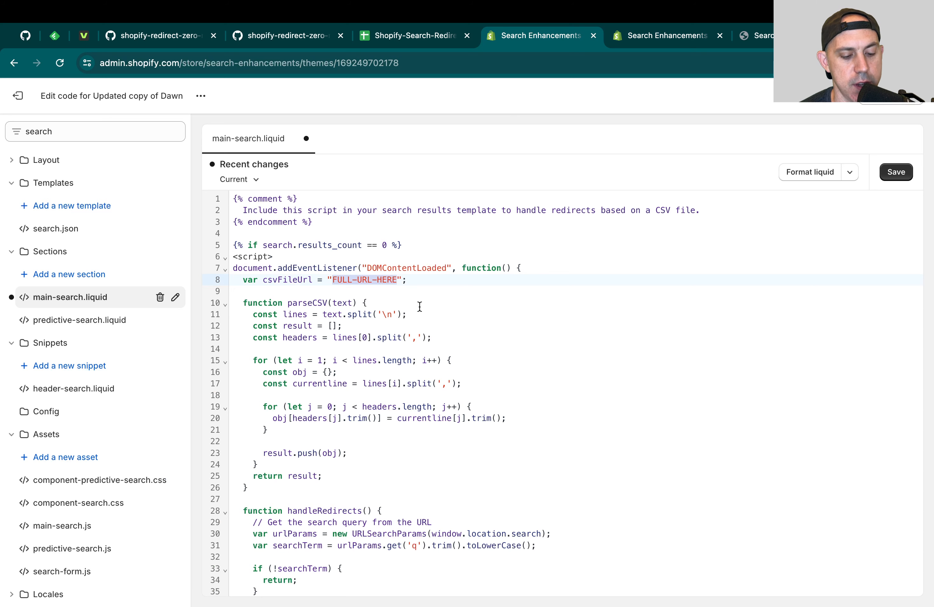
{"action": "key", "text": "super+v"}
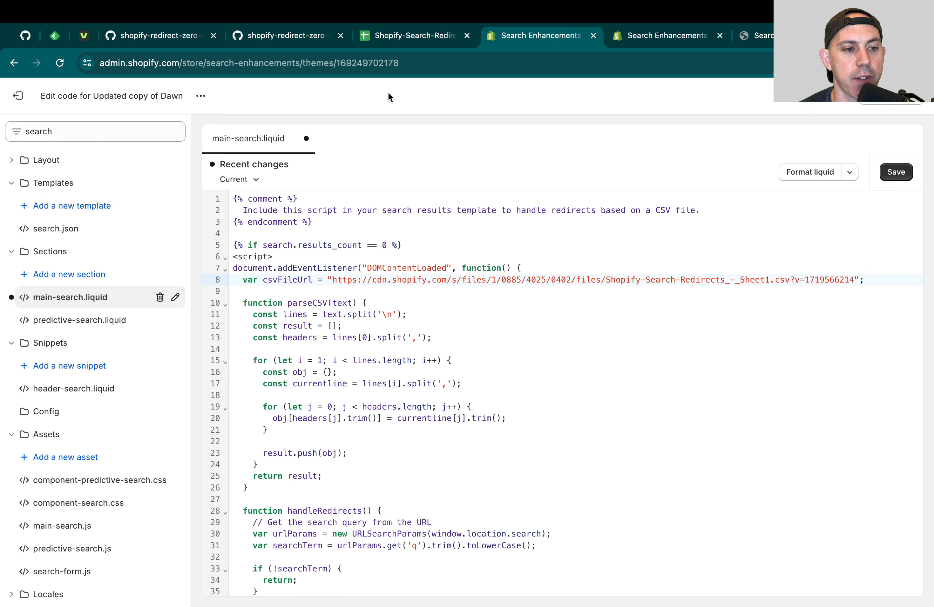
{"action": "left_click", "coordinate": [19, 95]}
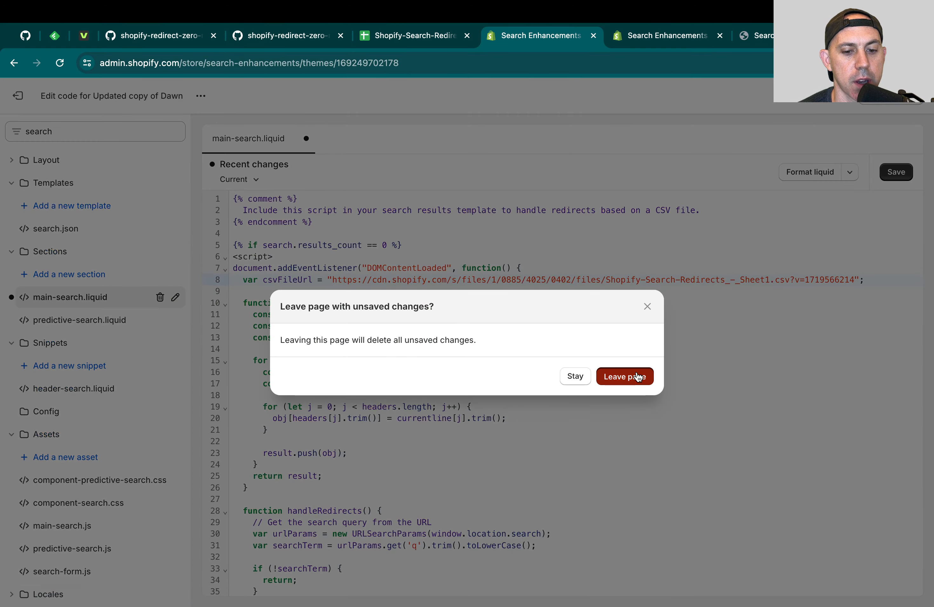
{"action": "left_click", "coordinate": [627, 376]}
Copy the term "pikachu" from the Shopify-Search-Redirects sheet and search the storefront for it to test the redirect
{"action": "left_click", "coordinate": [754, 37]}
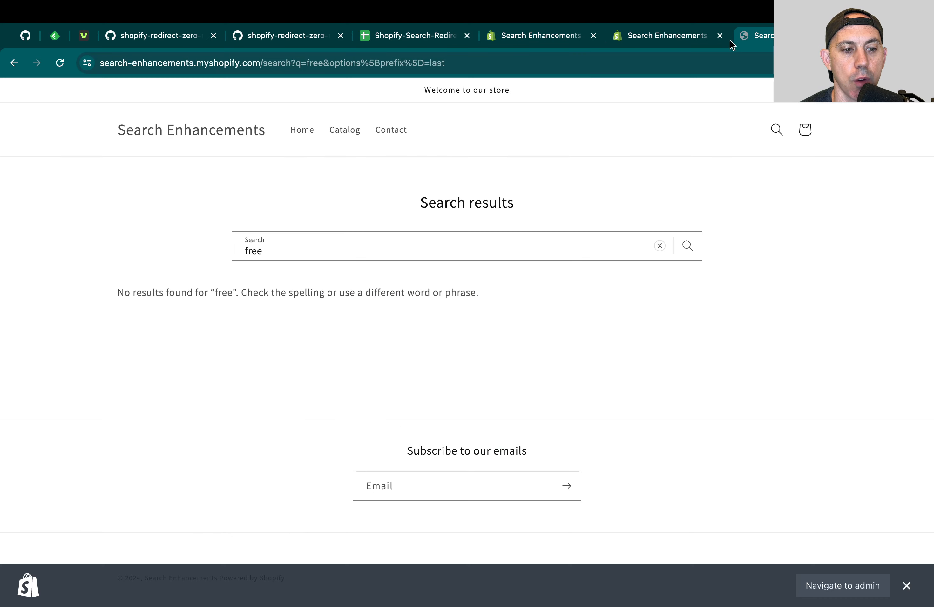
{"action": "left_click", "coordinate": [424, 35]}
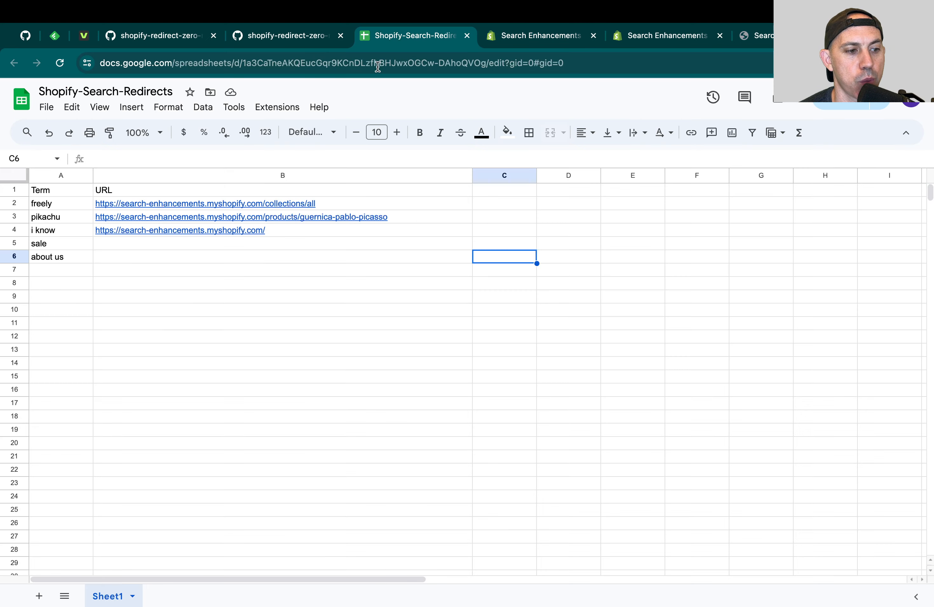
{"action": "left_click", "coordinate": [59, 217]}
{"action": "key", "text": "ctrl+c"}
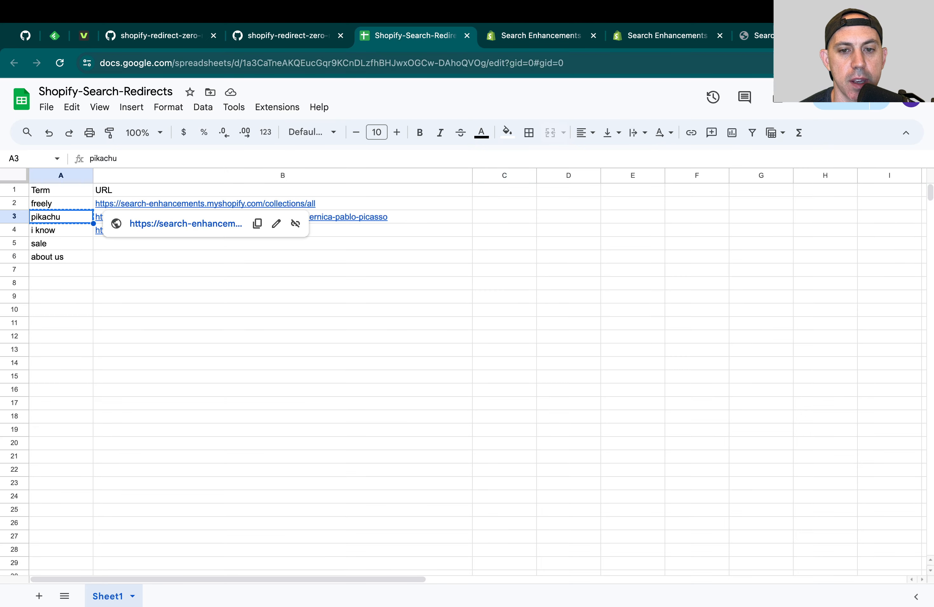
{"action": "key", "text": "super+9"}
{"action": "left_click", "coordinate": [350, 245]}
{"action": "key", "text": "super+a"}
{"action": "key", "text": "super+v"}
{"action": "key", "text": "Return"}
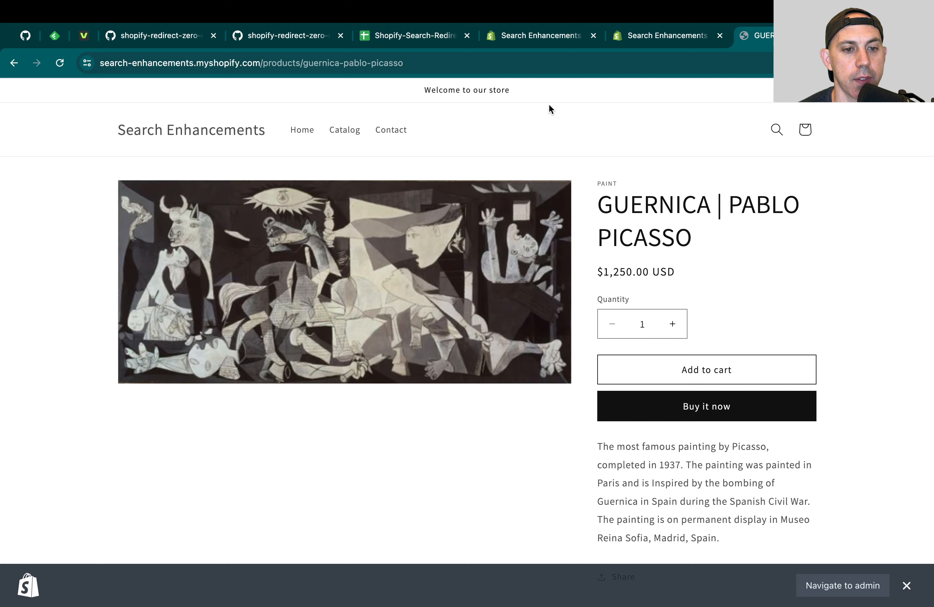
Compare the product page address reached in the storefront with the URL listed for "pikachu" in the redirects sheet
{"action": "left_click_drag", "start_coordinate": [412, 62], "coordinate": [251, 62]}
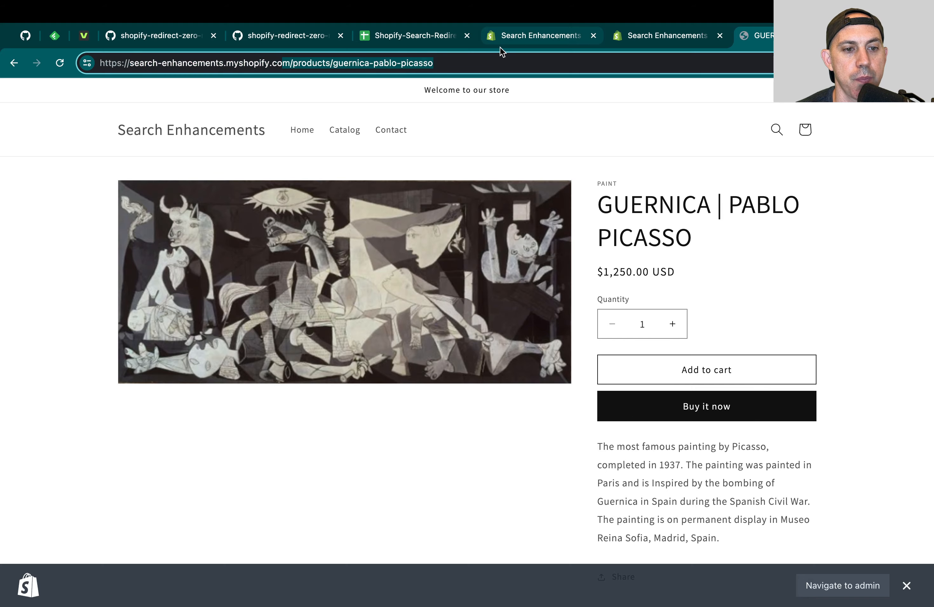
{"action": "left_click", "coordinate": [414, 36]}
{"action": "left_click", "coordinate": [359, 219]}
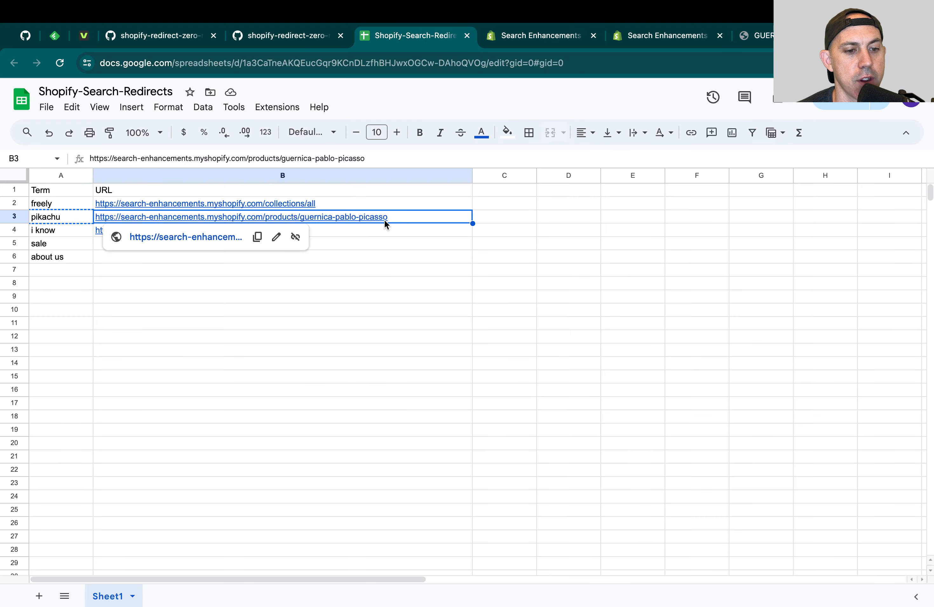
{"action": "left_click", "coordinate": [755, 36]}
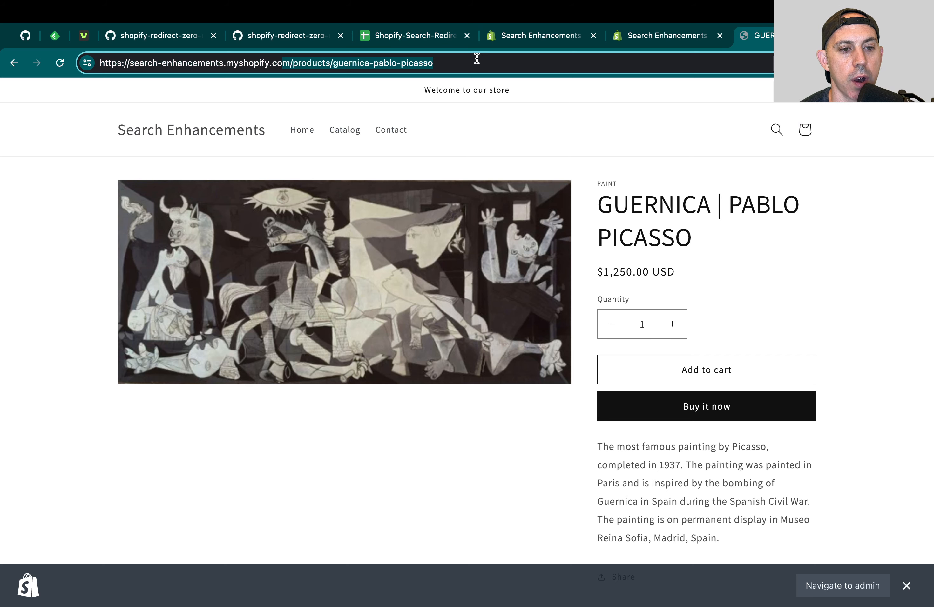
Delete the terms "sale" and "about us" that have no URL from rows 5 and 6 of the redirects sheet
{"action": "left_click", "coordinate": [419, 36]}
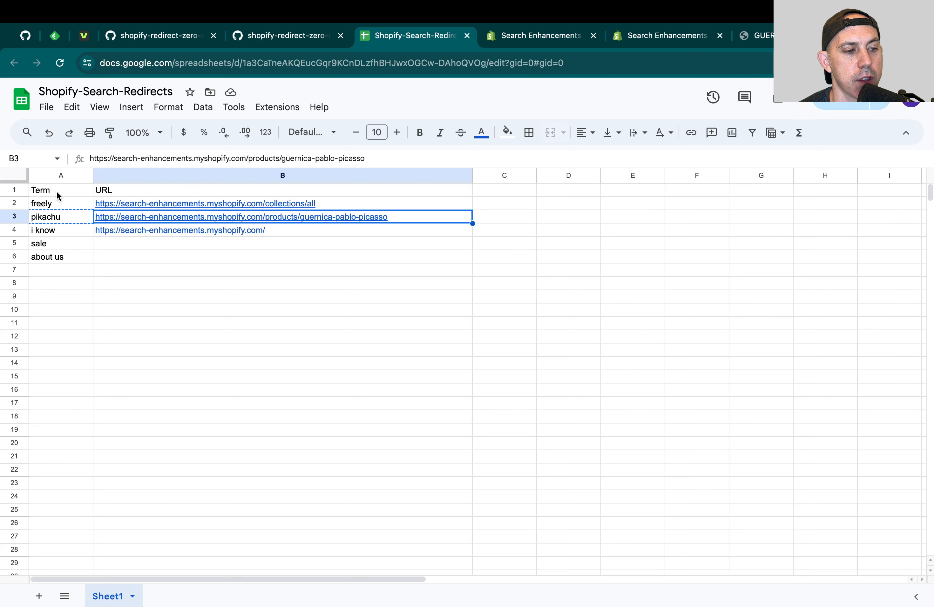
{"action": "left_click", "coordinate": [51, 278]}
{"action": "left_click", "coordinate": [62, 270]}
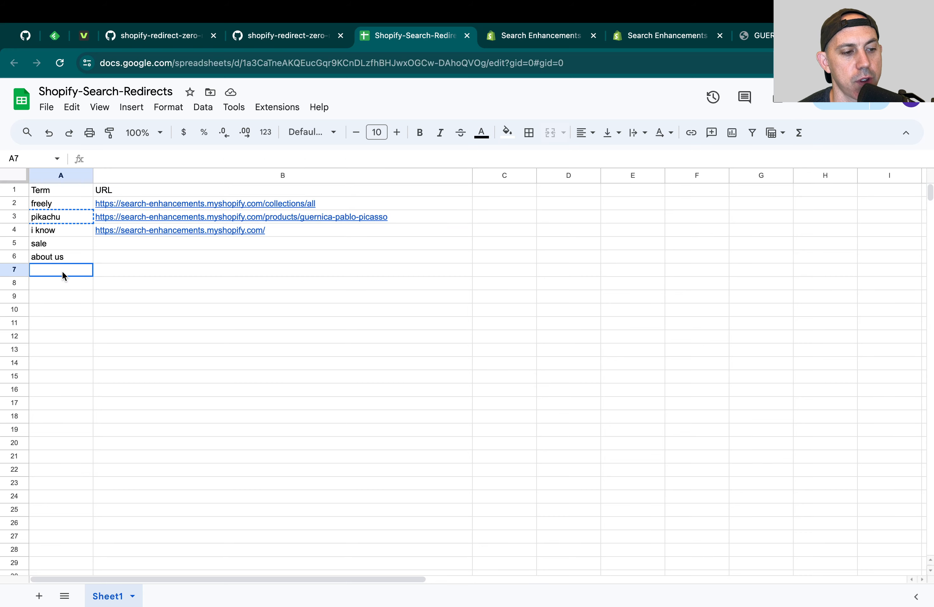
{"action": "left_click", "coordinate": [124, 272]}
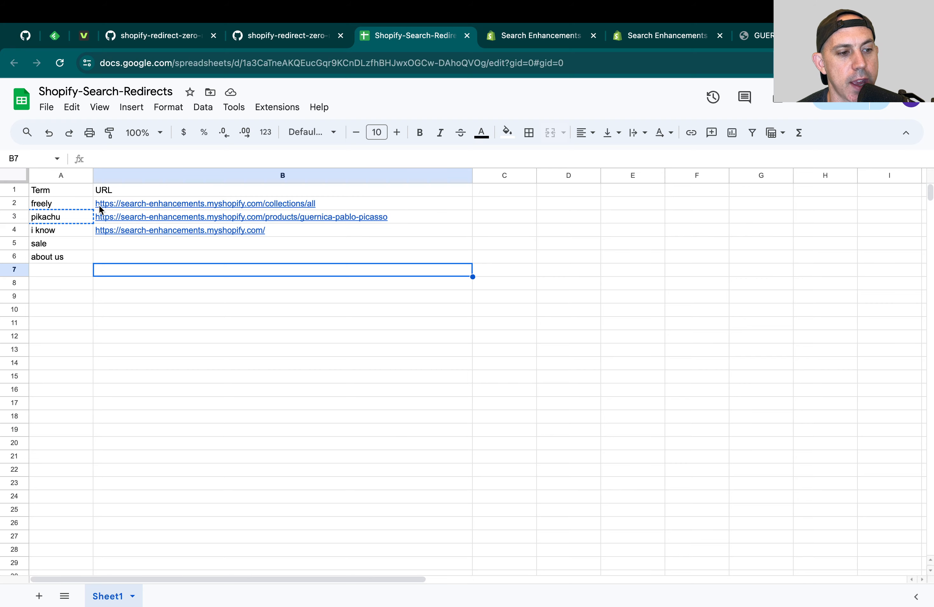
{"action": "left_click", "coordinate": [562, 308]}
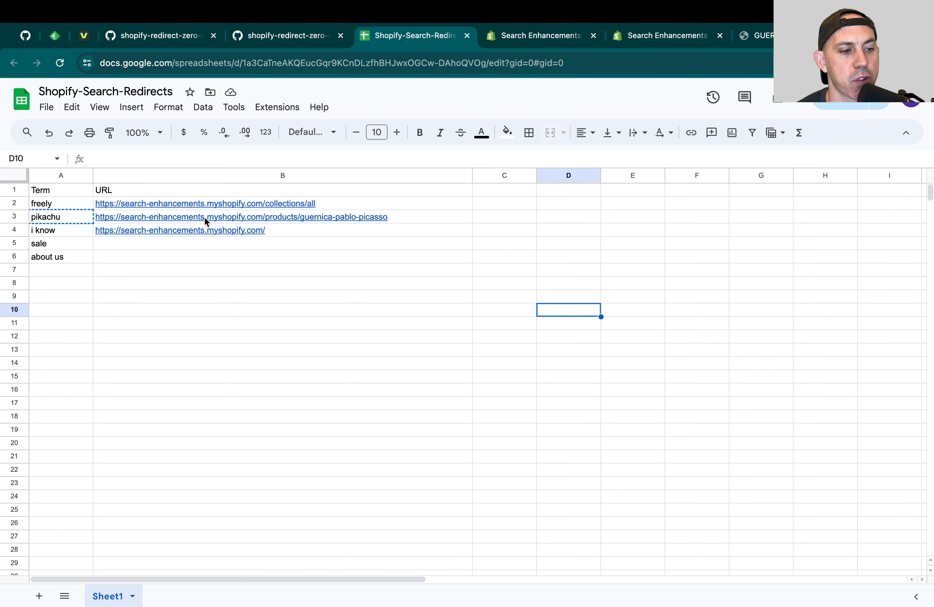
{"action": "left_click", "coordinate": [136, 247]}
{"action": "left_click_drag", "start_coordinate": [70, 251], "coordinate": [63, 271]}
{"action": "key", "text": "Delete"}
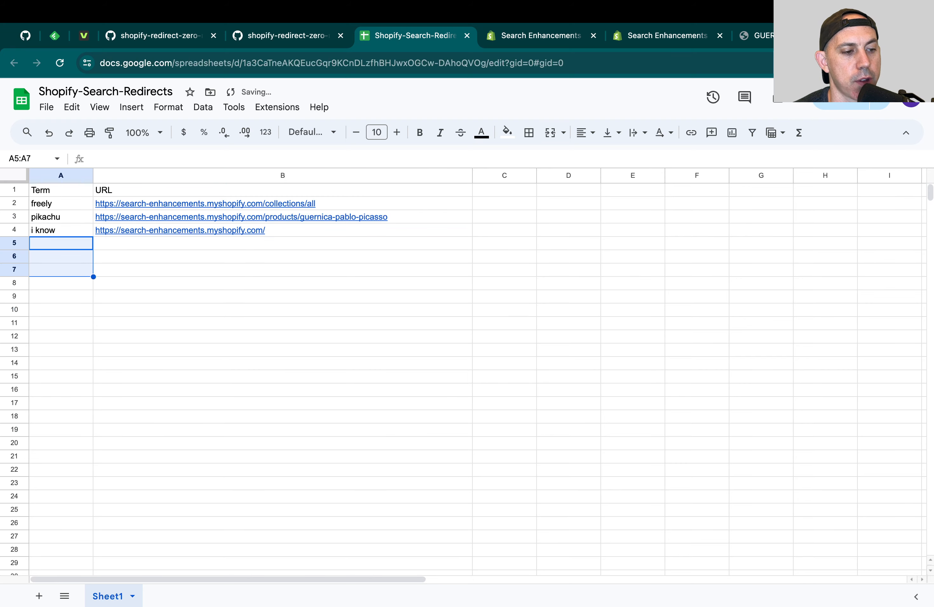
{"action": "left_click", "coordinate": [266, 279]}
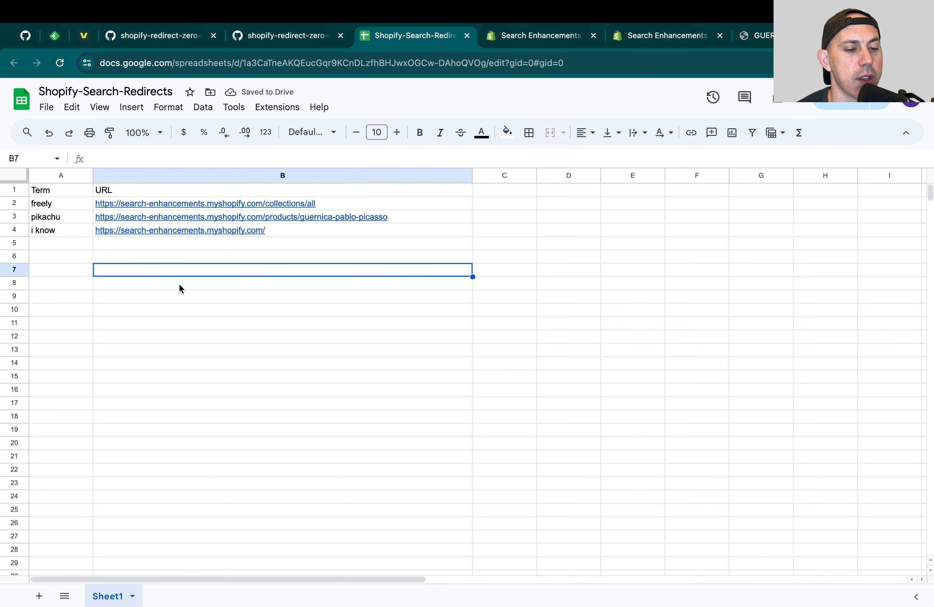
Download the updated Shopify-Search-Redirects sheet as a Comma Separated Values (.csv) file
{"action": "left_click", "coordinate": [657, 31]}
{"action": "left_click", "coordinate": [443, 34]}
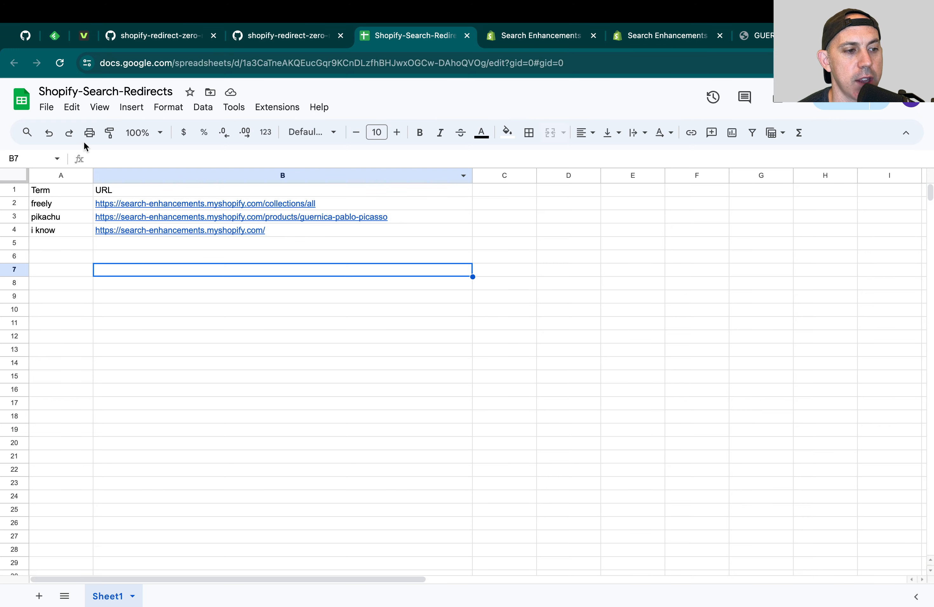
{"action": "left_click", "coordinate": [46, 107]}
{"action": "mouse_move", "coordinate": [213, 264]}
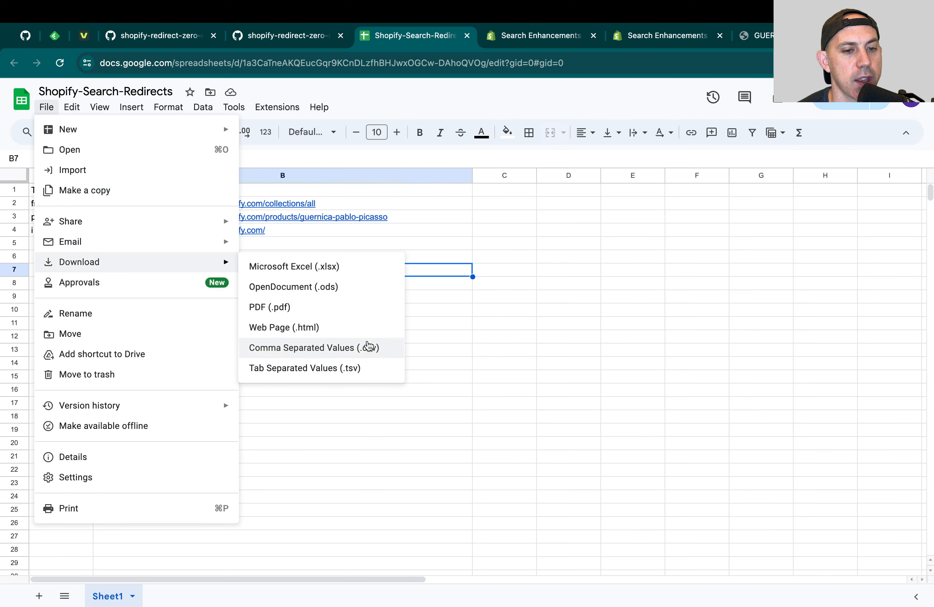
{"action": "left_click", "coordinate": [371, 348]}
Switch to the Shopify admin's Files page and show the replace and download options for the Shopify-Search-Redirects_-_Sheet1 CSV
{"action": "left_click", "coordinate": [643, 46]}
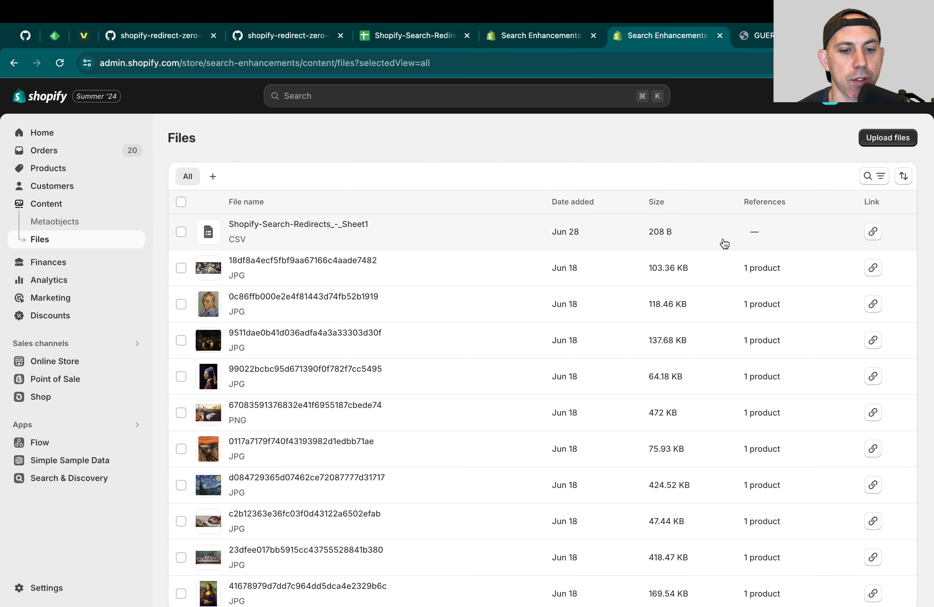
{"action": "left_click", "coordinate": [385, 227]}
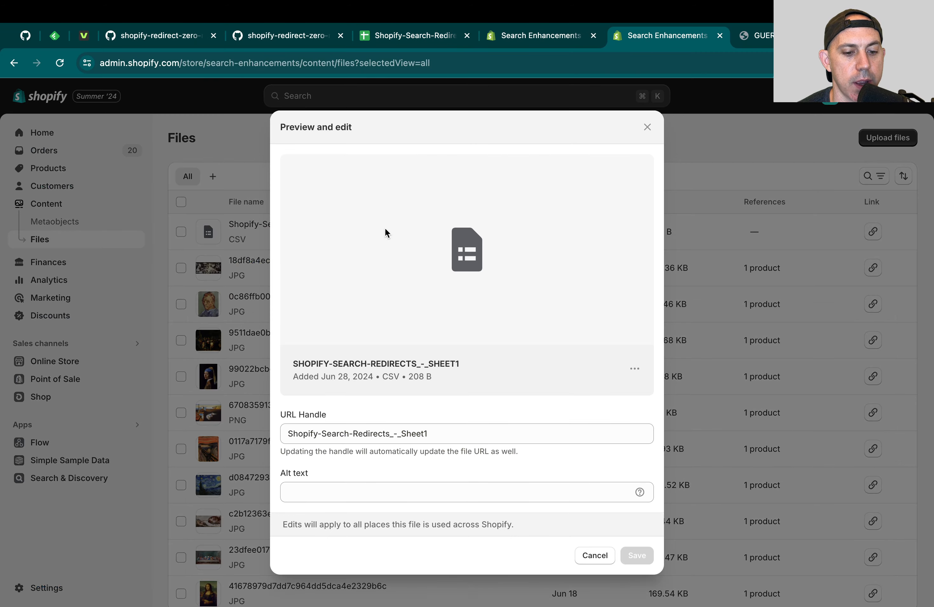
{"action": "left_click", "coordinate": [635, 368]}
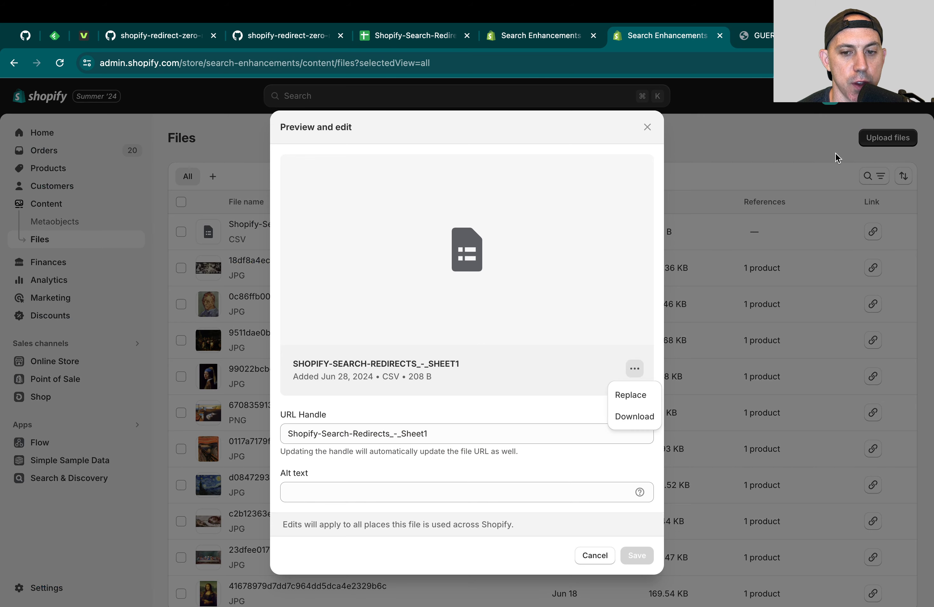
Open the code of the current theme, Updated copy of Dawn, to review the csvFileUrl line in main-search.liquid
{"action": "left_click", "coordinate": [550, 35]}
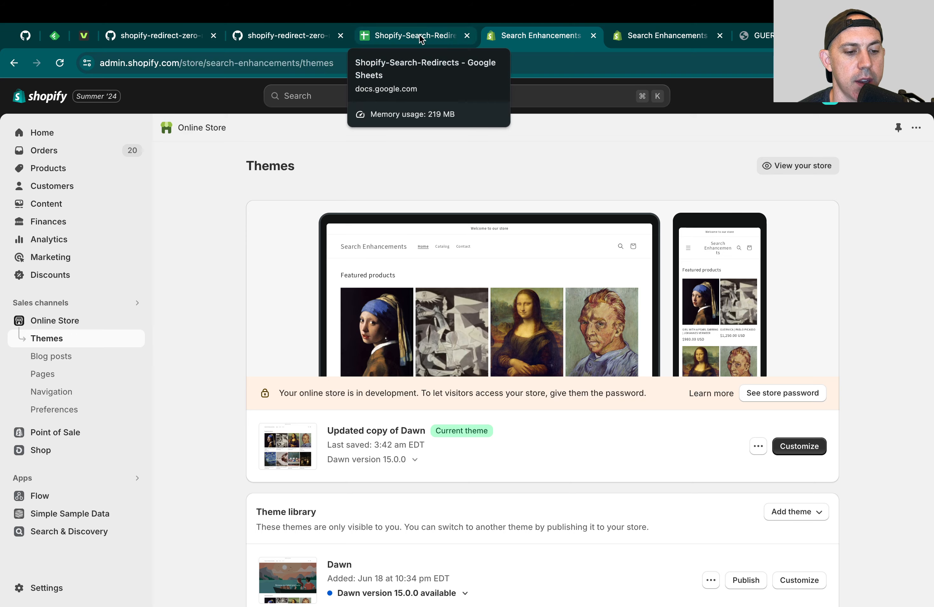
{"action": "left_click", "coordinate": [758, 446]}
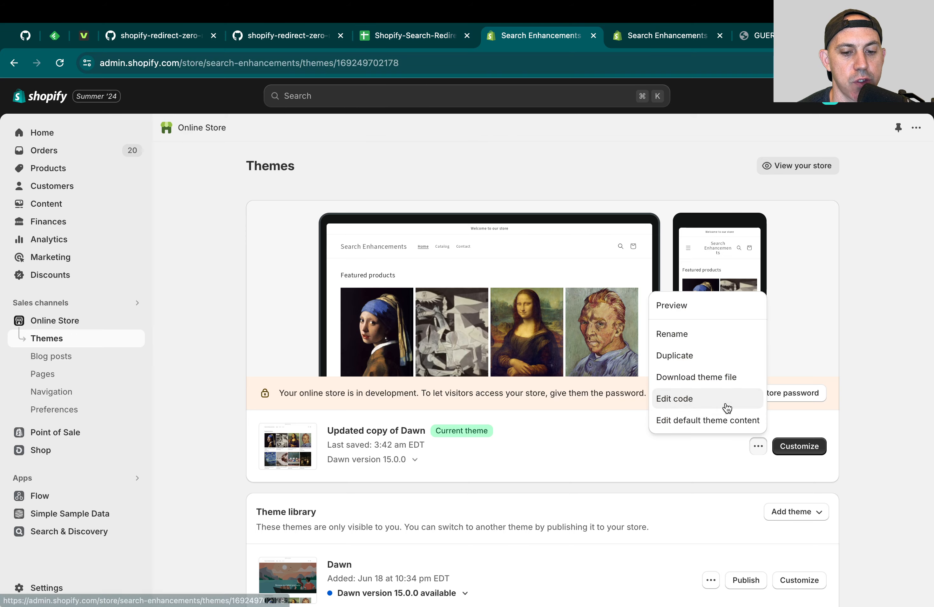
{"action": "left_click", "coordinate": [727, 408]}
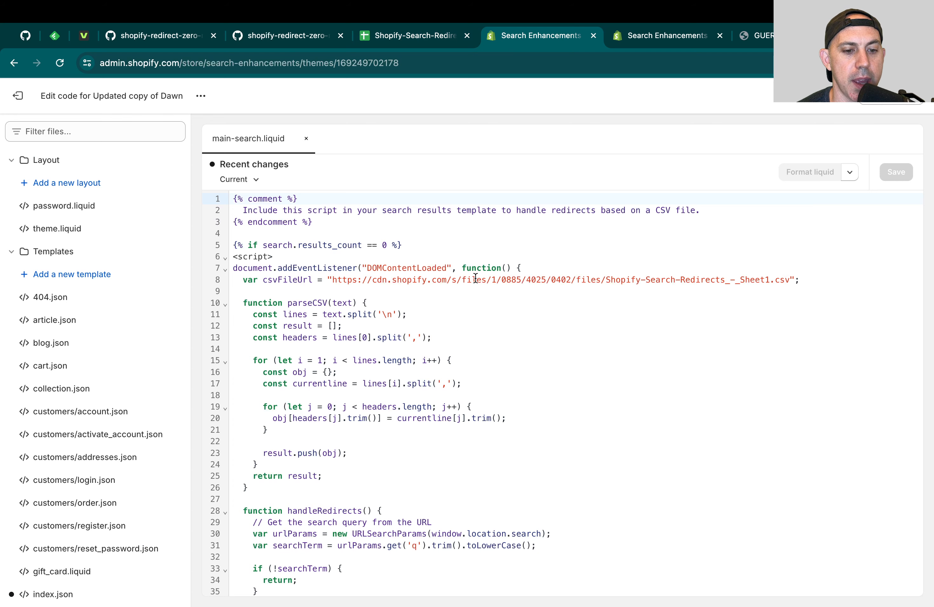
{"action": "left_click", "coordinate": [686, 35]}
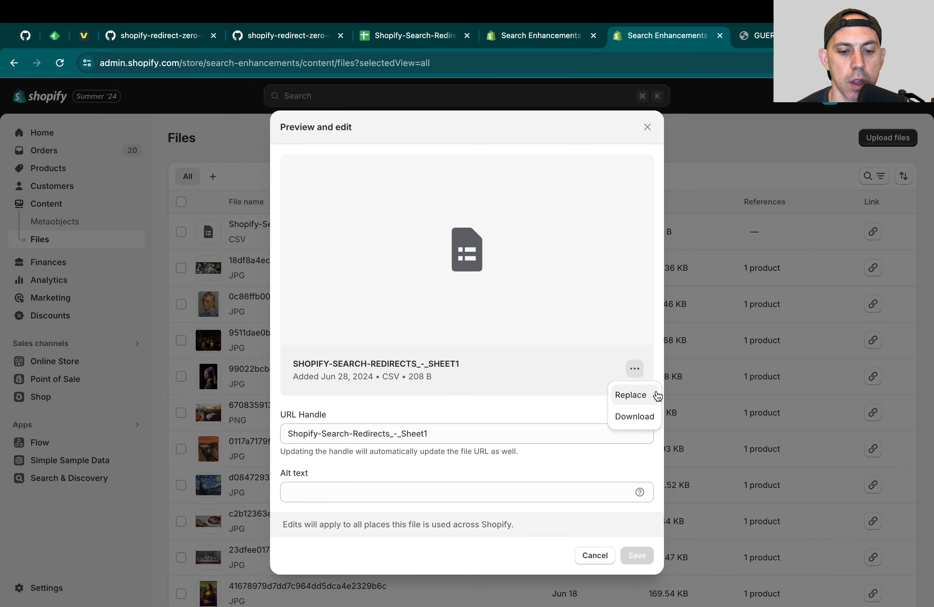
{"action": "left_click", "coordinate": [598, 554]}
{"action": "left_click", "coordinate": [873, 232]}
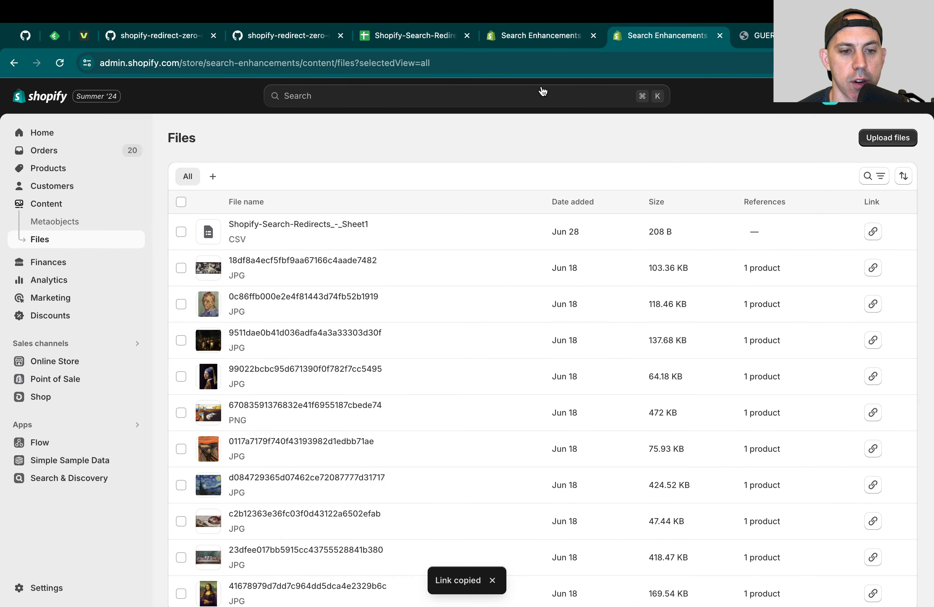
{"action": "left_click", "coordinate": [525, 64]}
{"action": "key", "text": "super+v"}
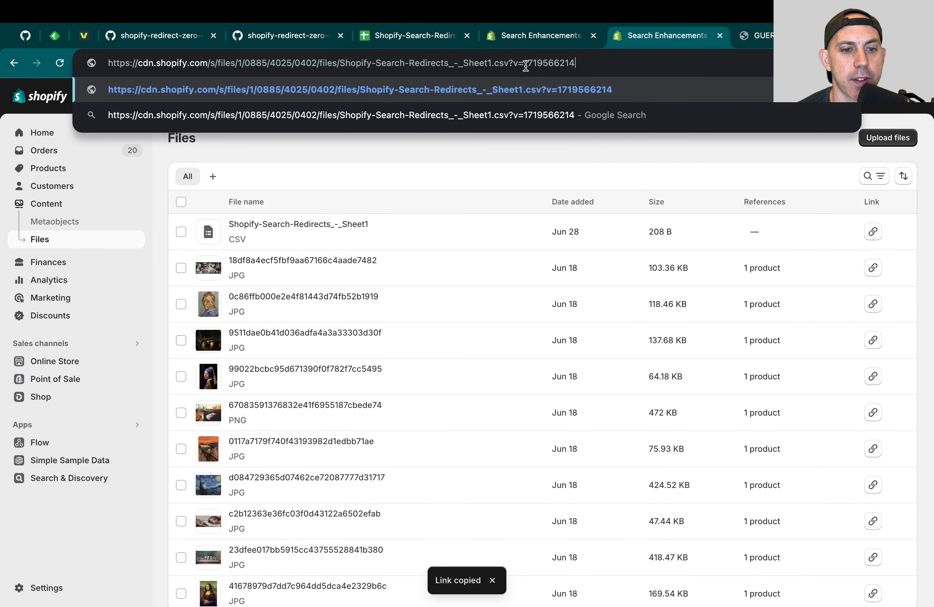
{"action": "left_click_drag", "start_coordinate": [508, 63], "coordinate": [597, 62]}
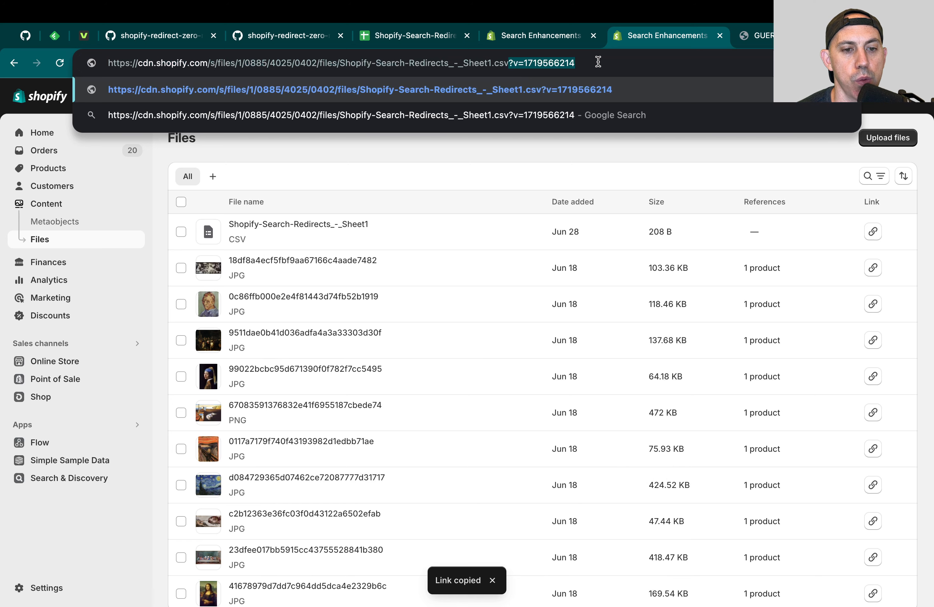
{"action": "key", "text": "BackSpace"}
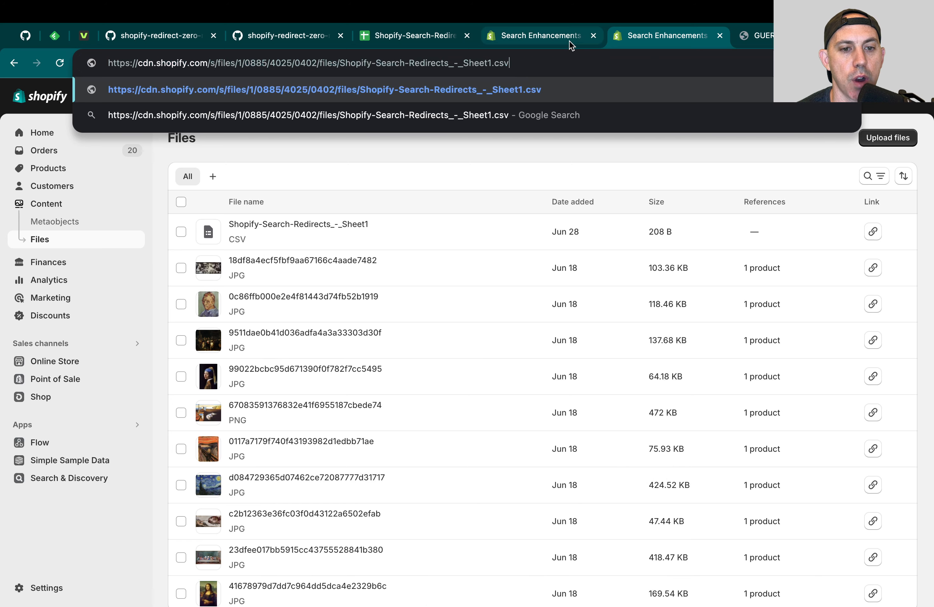
{"action": "key", "text": "Escape"}
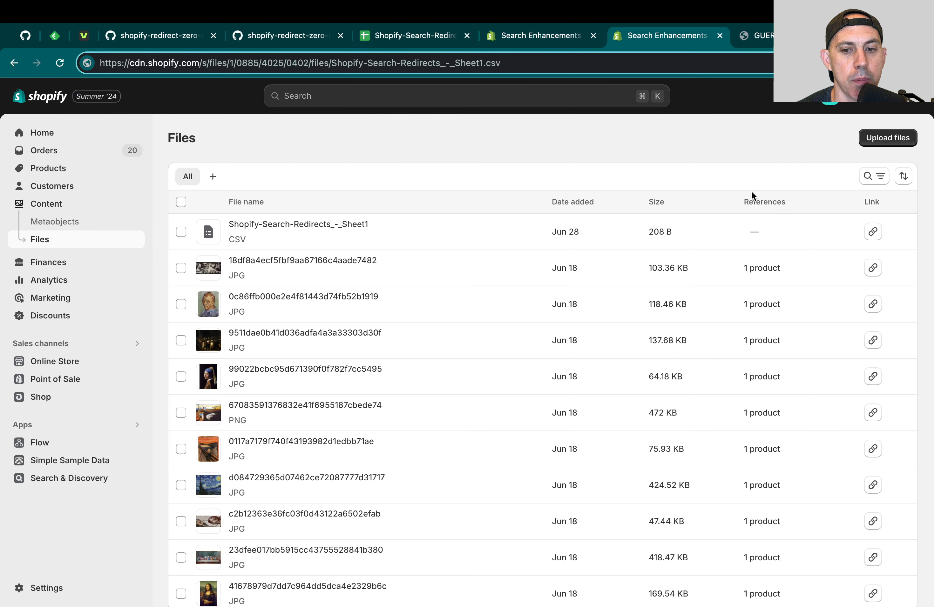
Review the file options in the redirects CSV's preview once more, and close the preview without replacing the file
{"action": "left_click", "coordinate": [481, 235]}
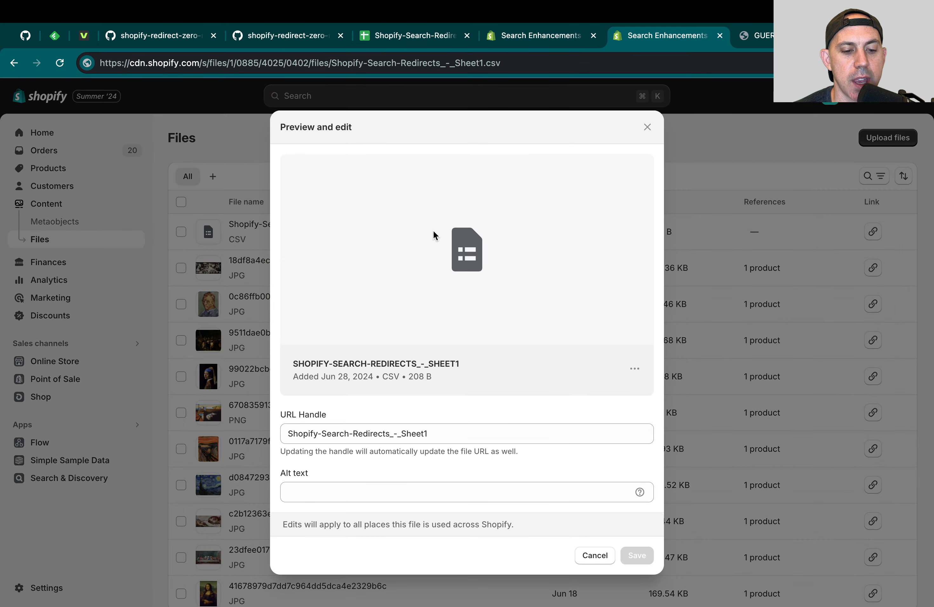
{"action": "left_click", "coordinate": [634, 369]}
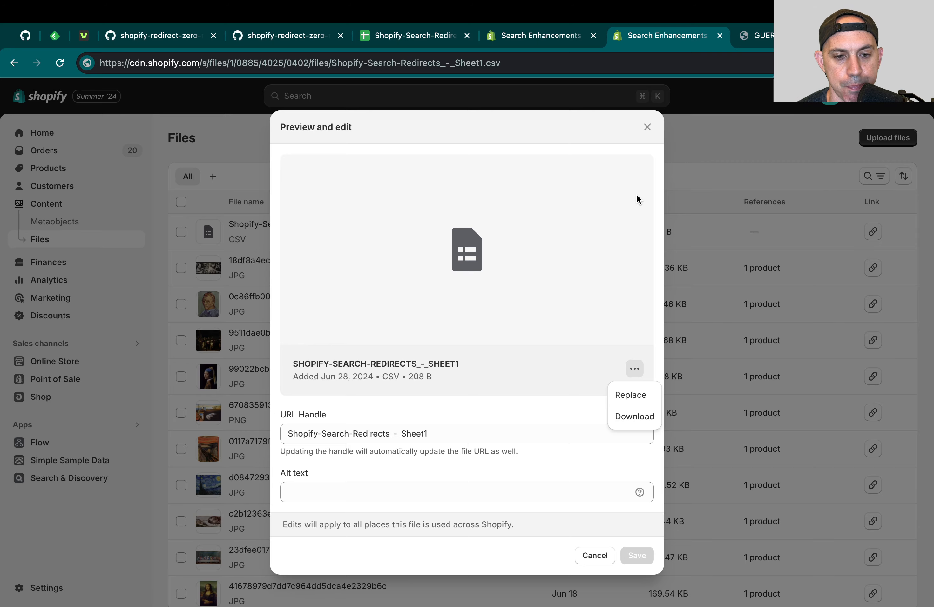
{"action": "left_click", "coordinate": [648, 129]}
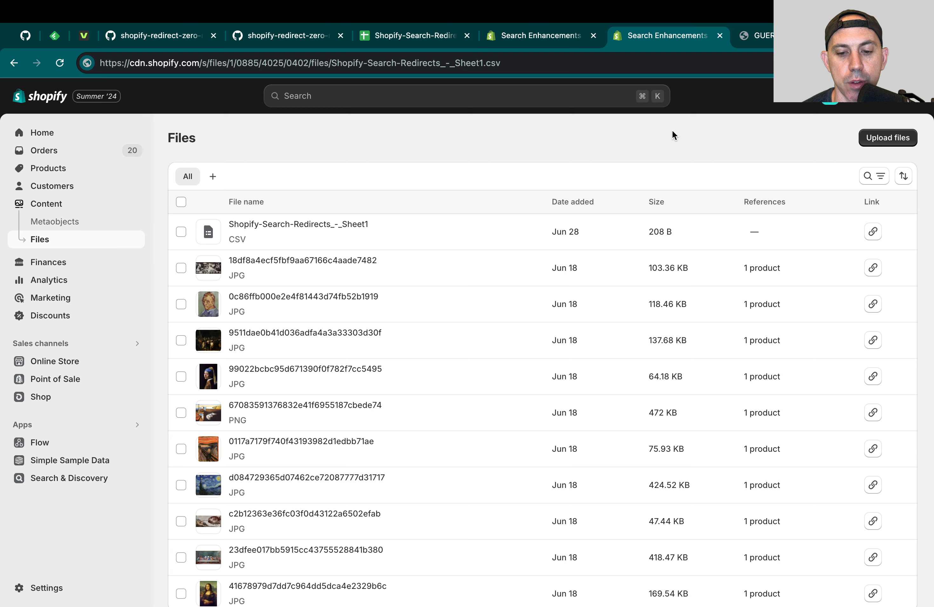
Switch to the storefront and search for "free" to test its redirect
{"action": "left_click", "coordinate": [746, 39]}
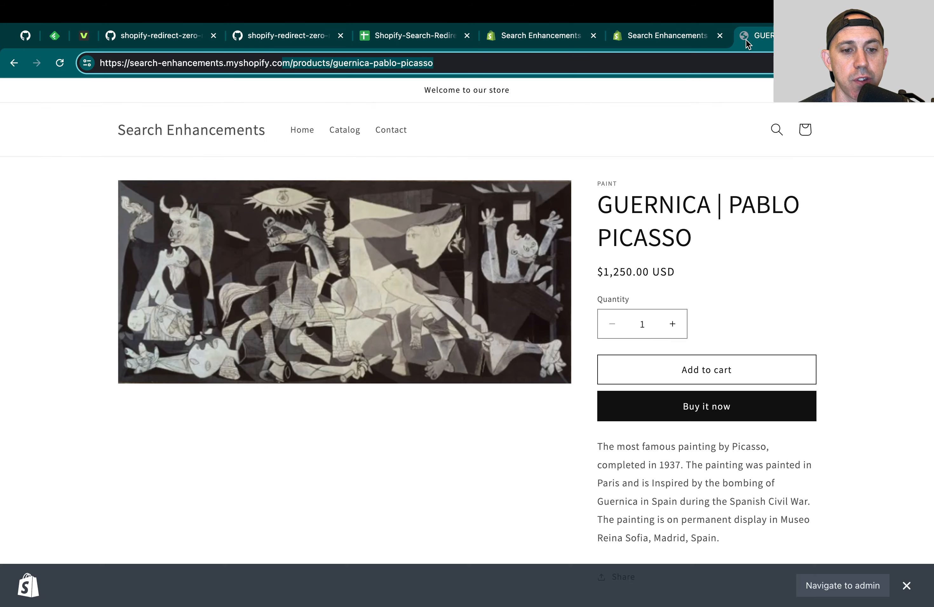
{"action": "left_click", "coordinate": [776, 130]}
{"action": "type", "text": "free"}
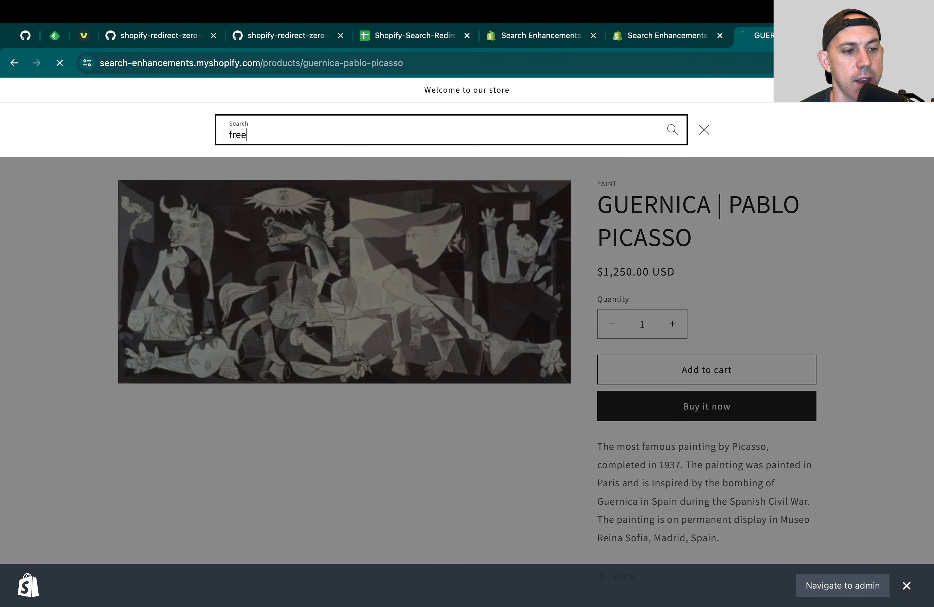
{"action": "key", "text": "Return"}
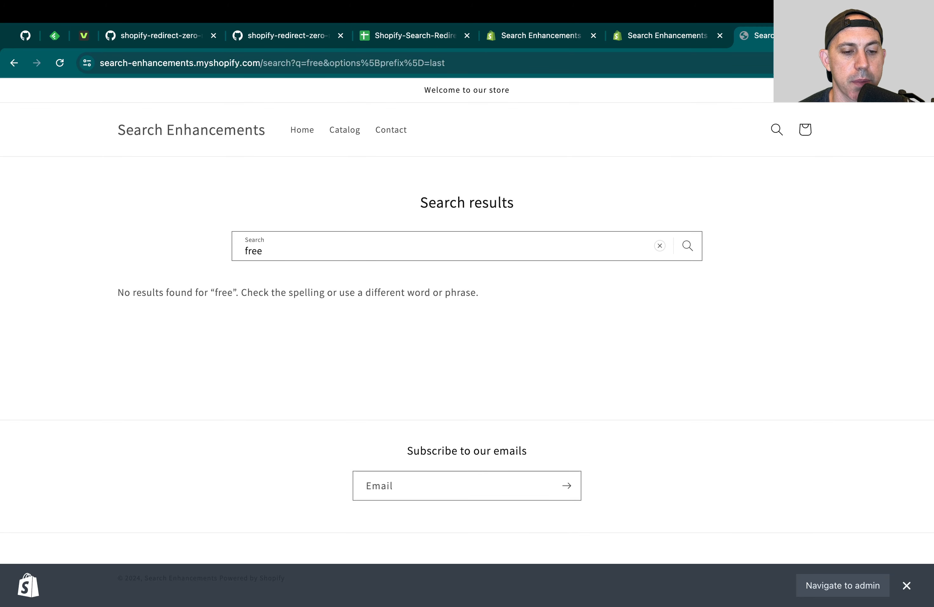